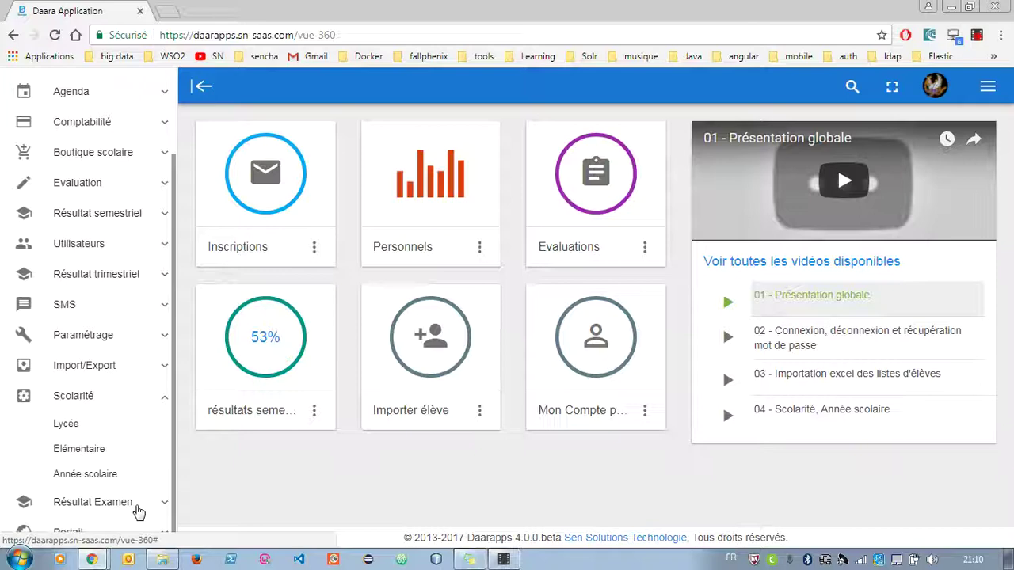
Step: Open the Inscription page of the Comptabilité module and look through the school years and the 2017/2018 student list
click(157, 125)
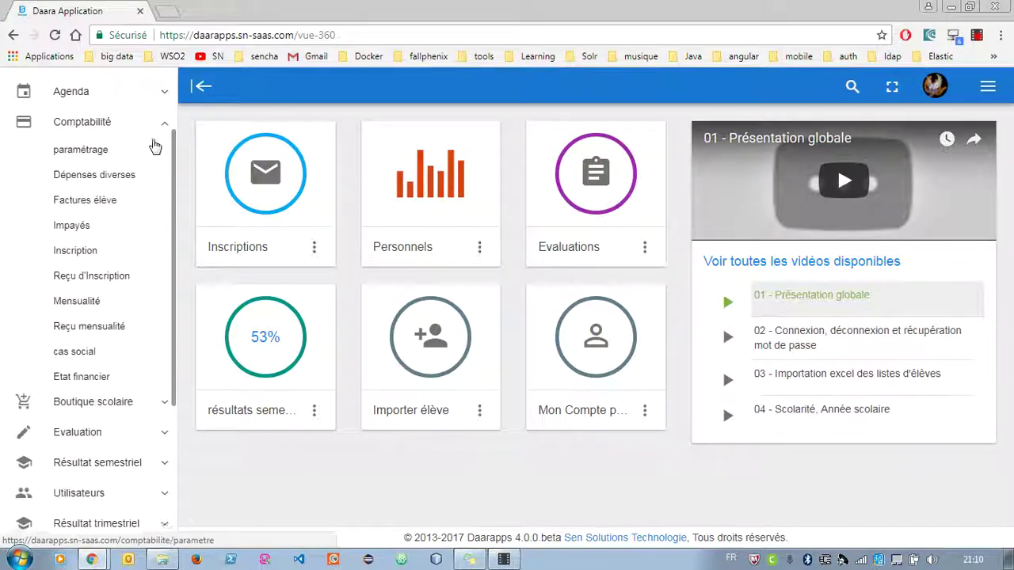
scroll(151, 154, down, 1)
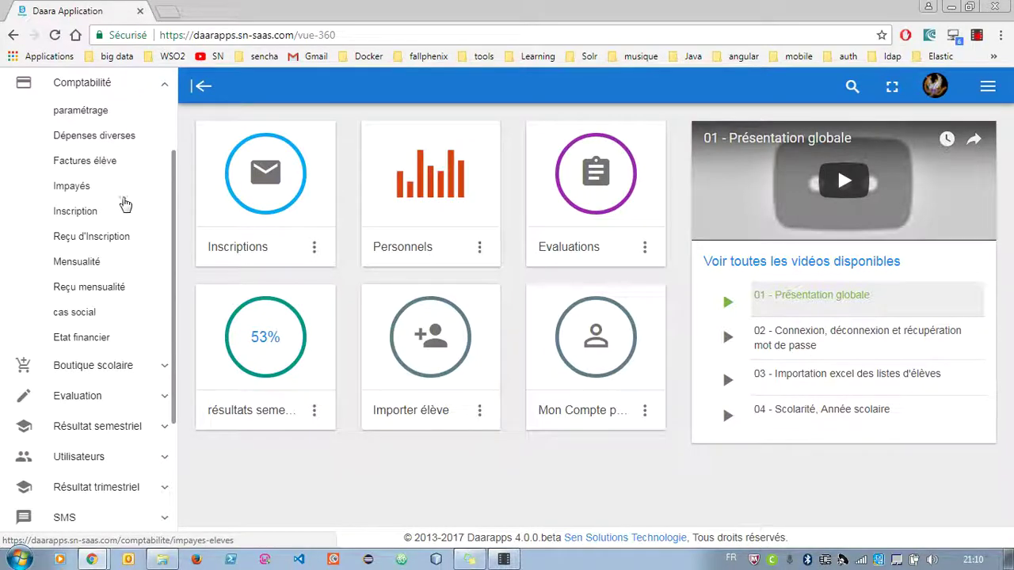
click(81, 216)
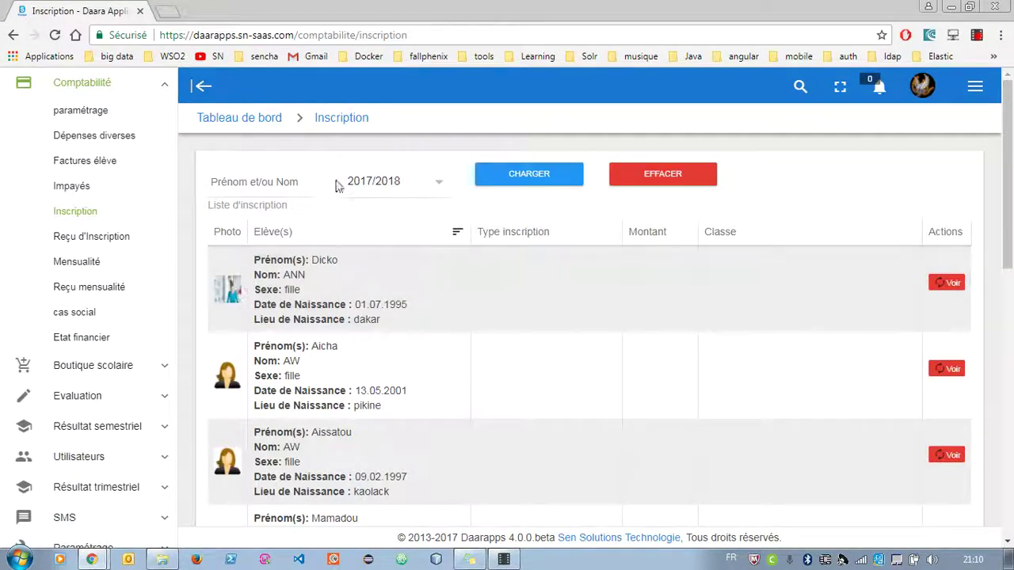
click(404, 182)
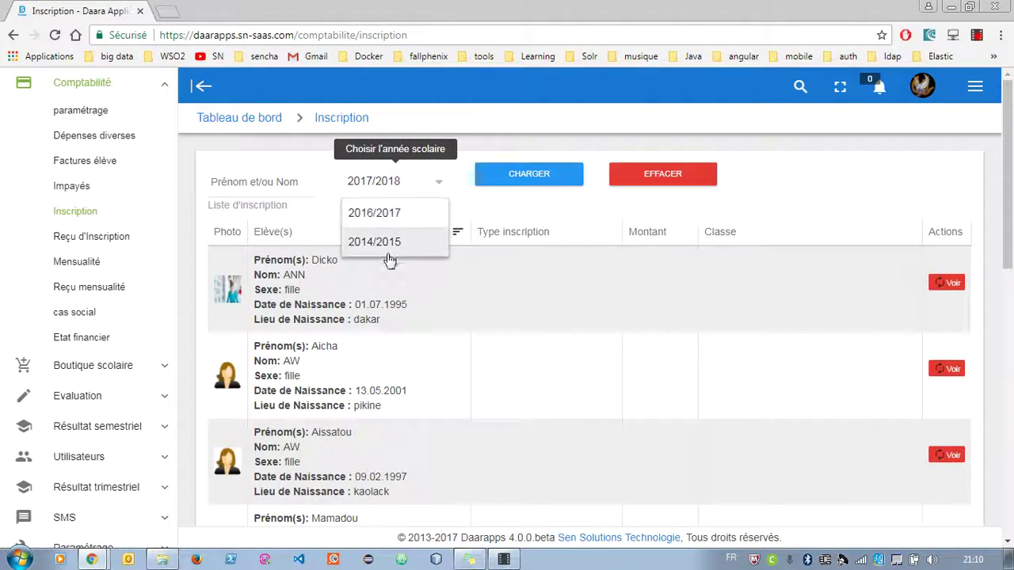
click(511, 210)
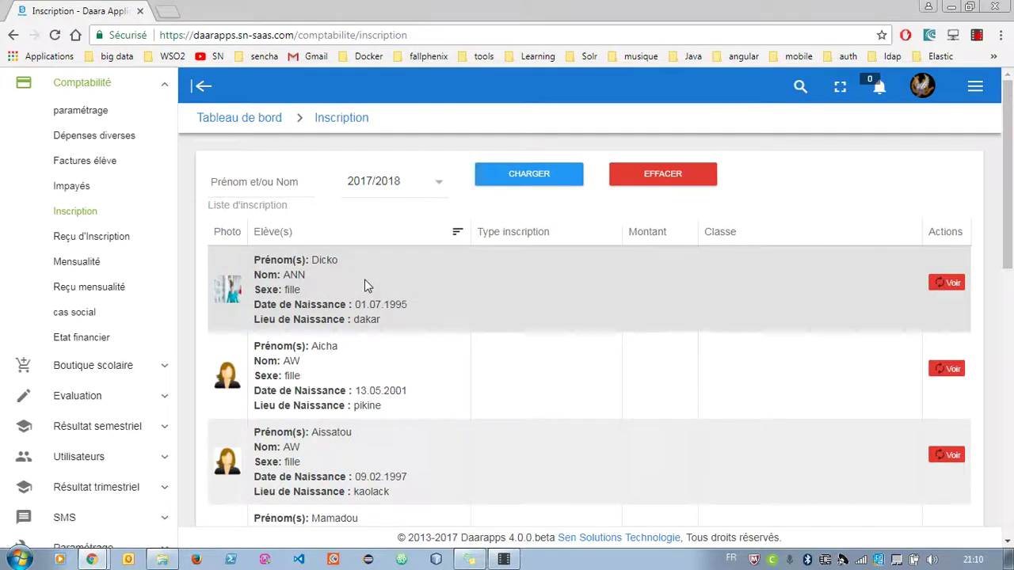
scroll(366, 285, down, 9)
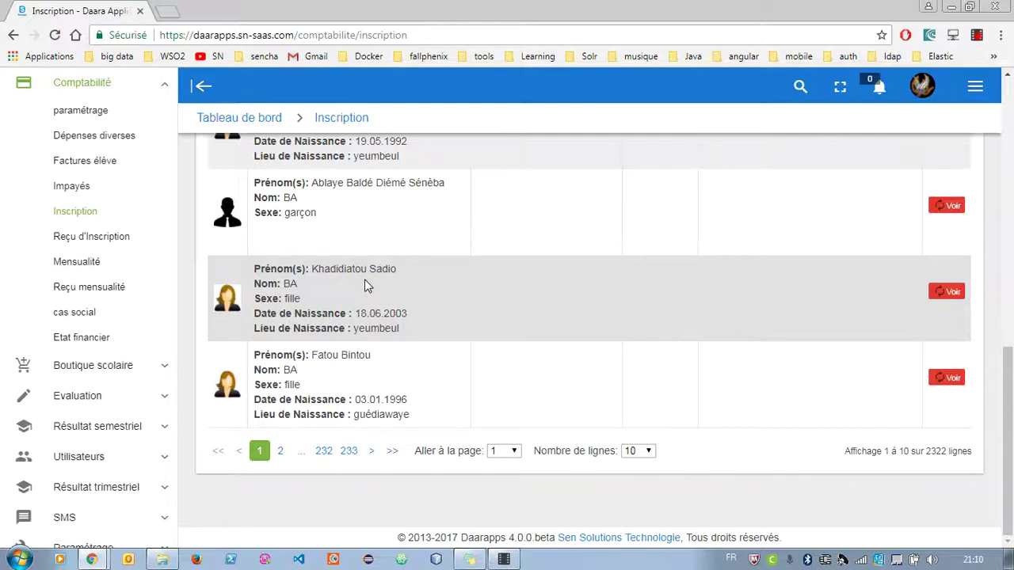
scroll(364, 278, up, 10)
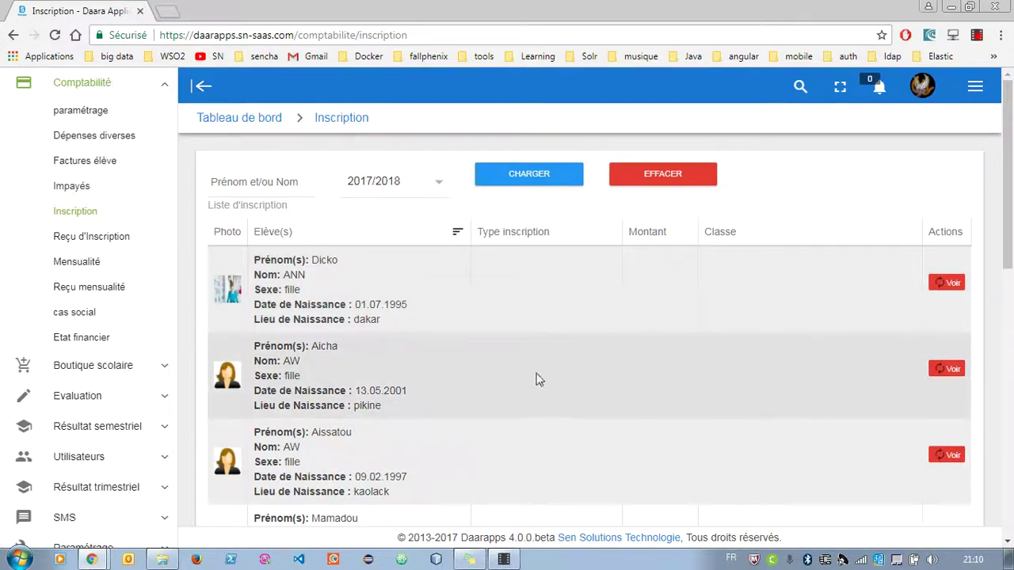
Step: Show the first student's registration fields and choose class 3ème A and registration type ECOLE
click(939, 282)
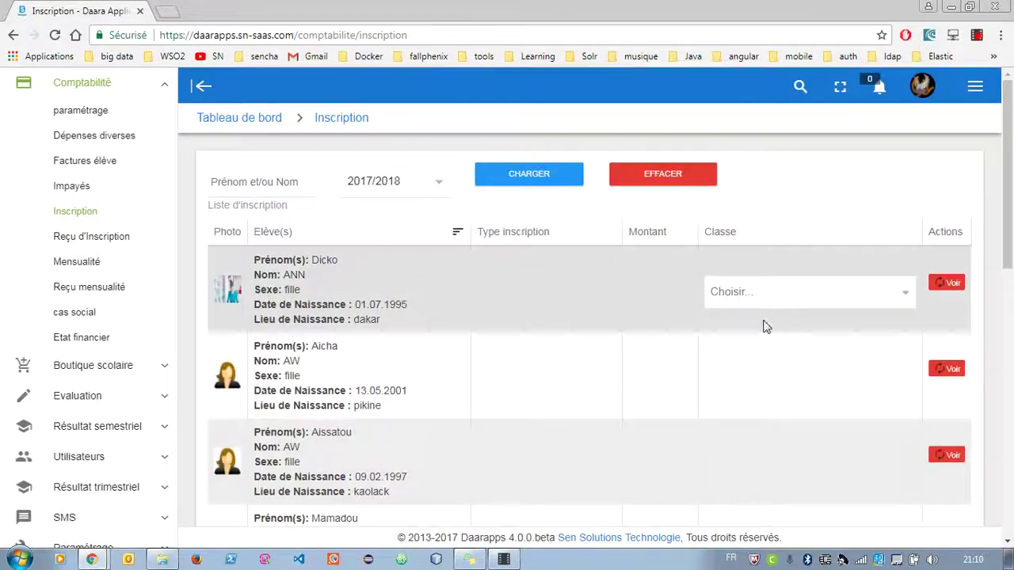
click(770, 292)
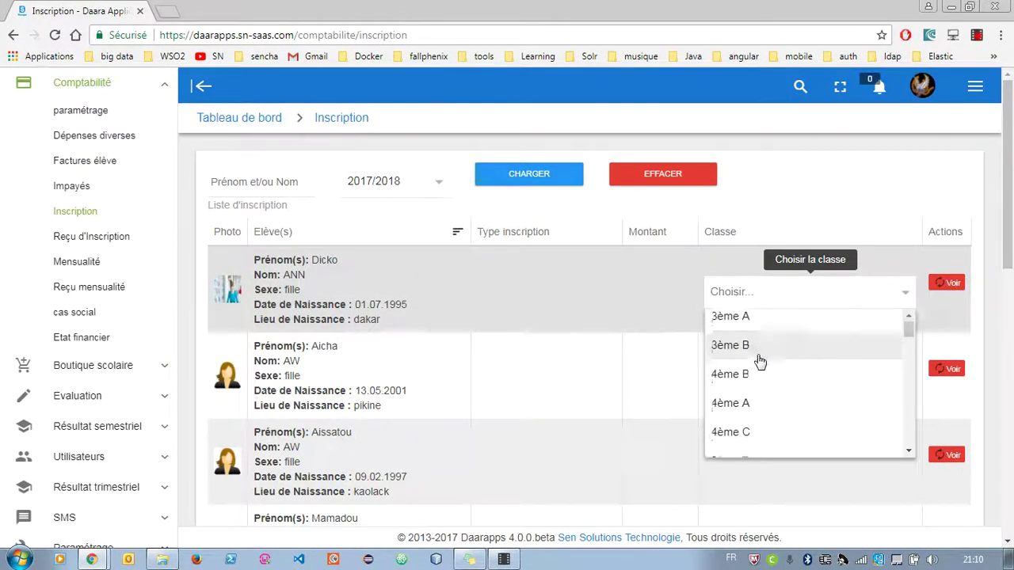
scroll(762, 356, down, 6)
scroll(762, 360, up, 6)
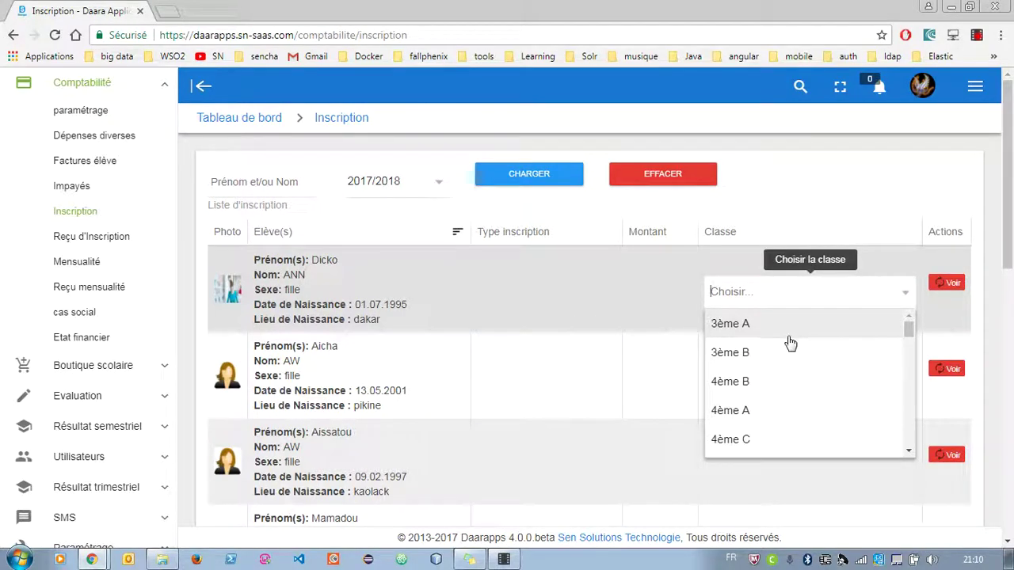
click(734, 337)
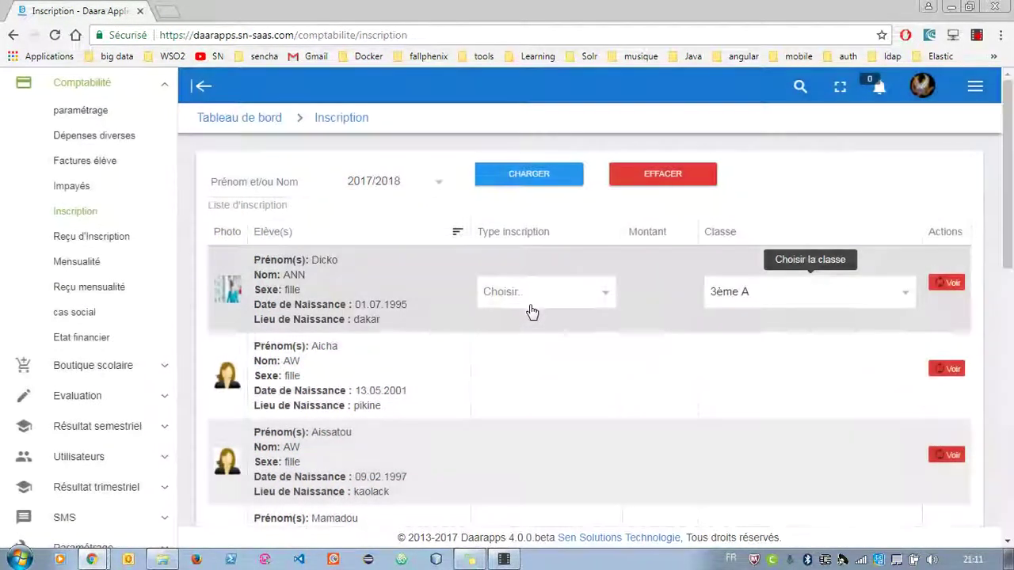
click(542, 291)
click(526, 323)
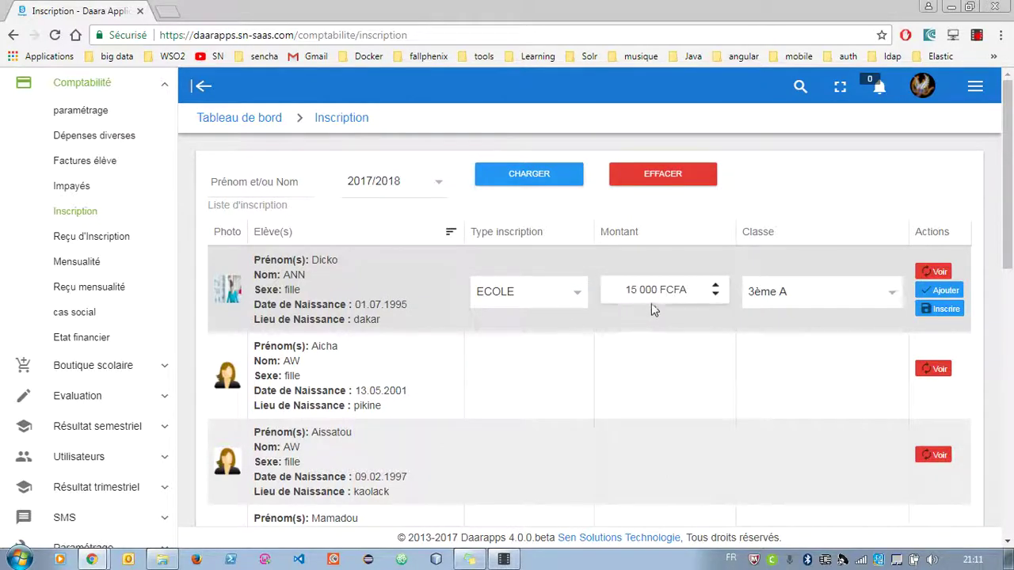
Step: Set the first student's registration amount to 12 000 FCFA
double_click(631, 290)
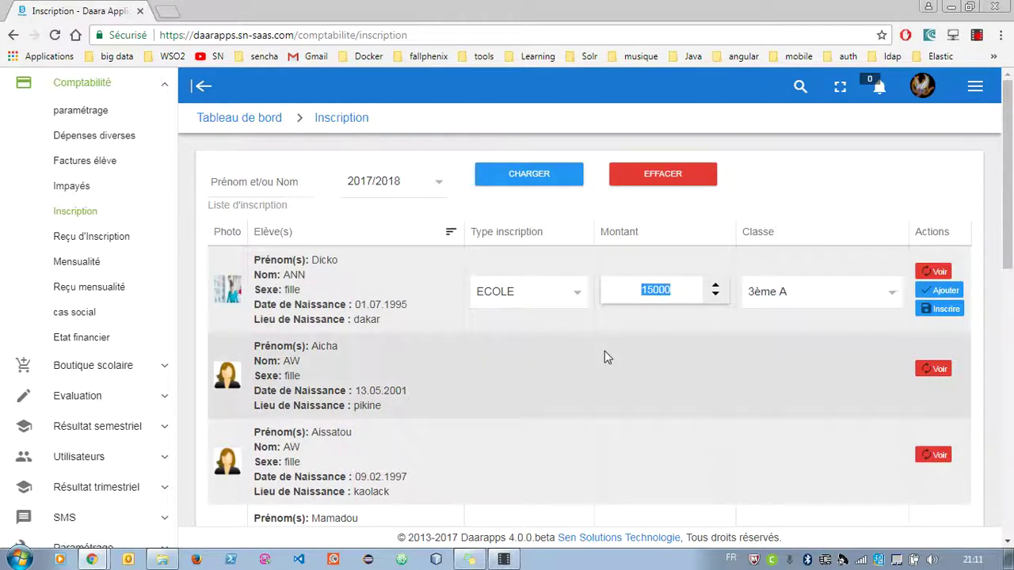
text(14500)
key(BackSpace)
key(BackSpace)
key(BackSpace)
key(BackSpace)
key(BackSpace)
text(0)
key(BackSpace)
text(12 000)
click(604, 355)
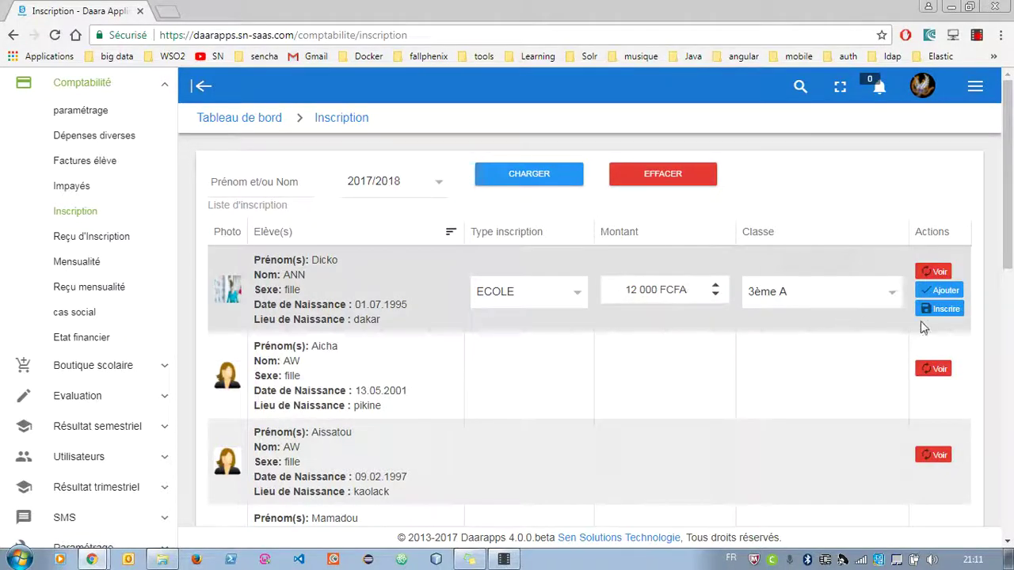
Step: Register the first student immediately without printing the receipt, and reload the registration list
click(944, 310)
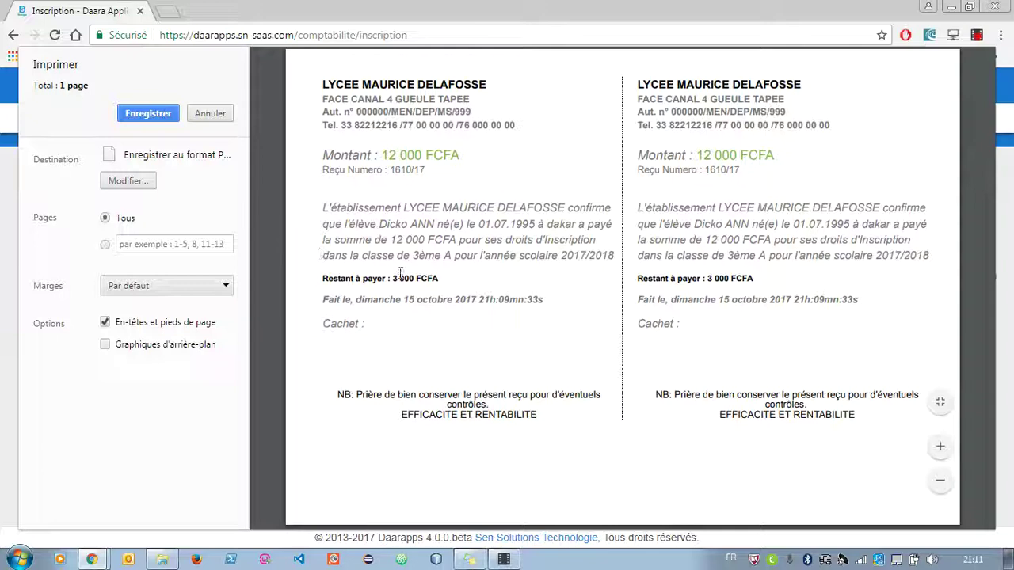
click(199, 115)
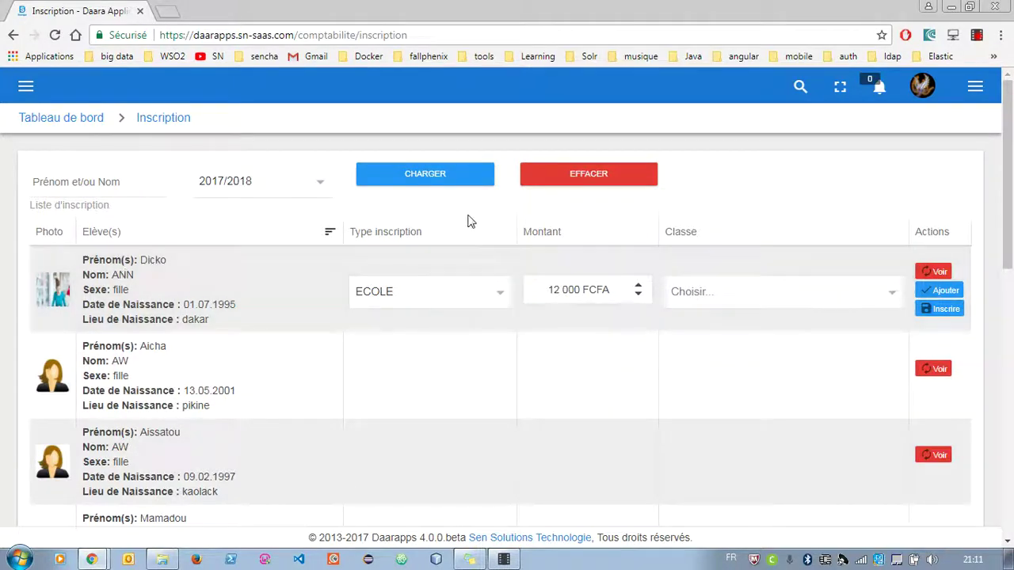
click(436, 180)
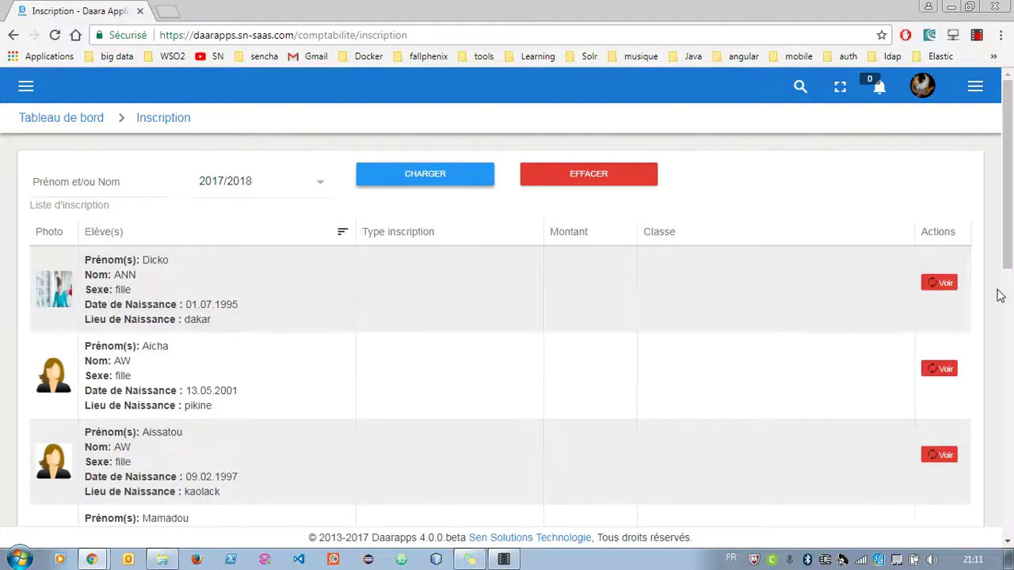
Step: Show the first student's registration fields again and choose class 3ème A with type ECOLE for the remaining balance
click(936, 286)
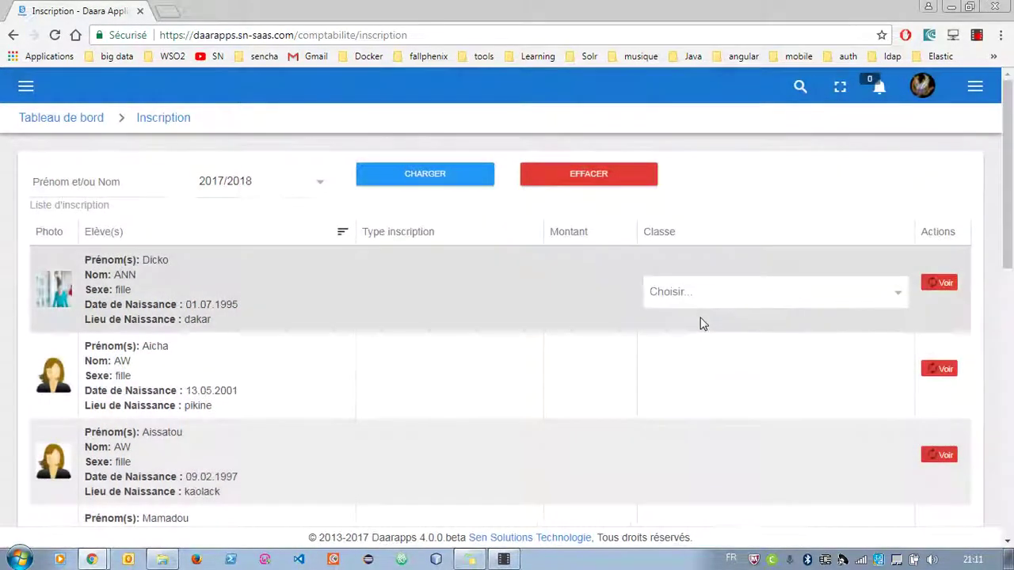
click(689, 293)
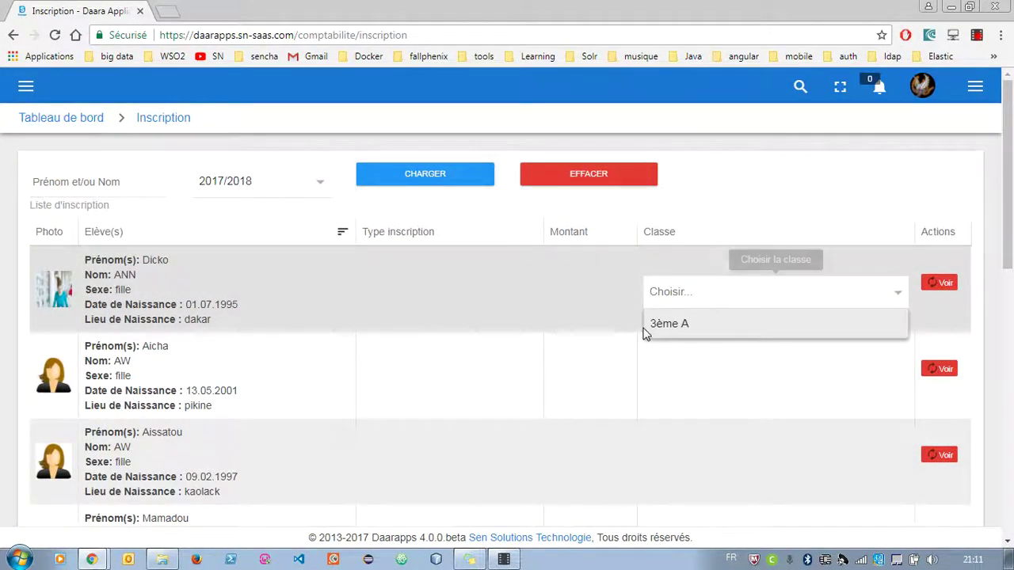
click(669, 331)
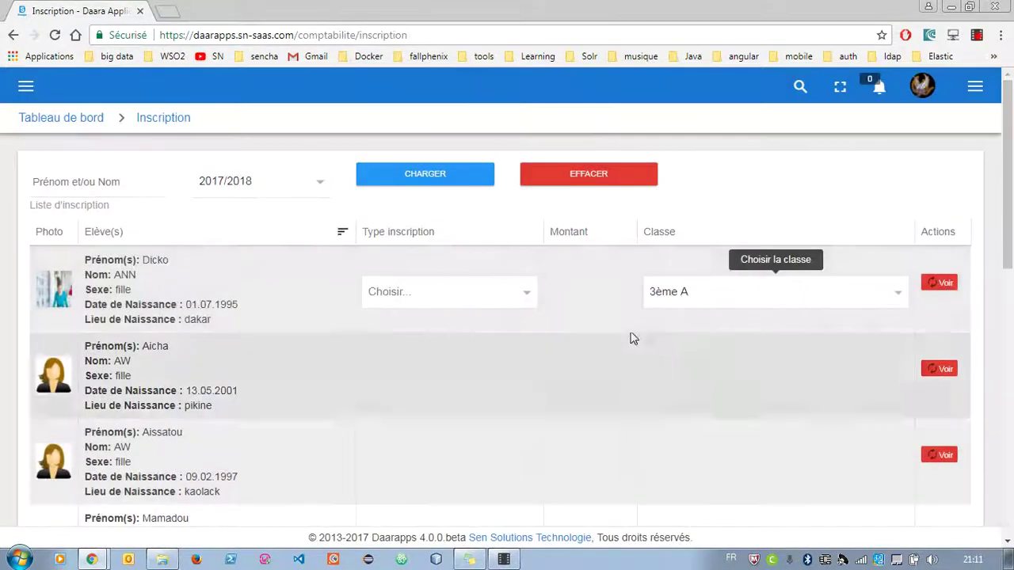
click(419, 289)
click(421, 321)
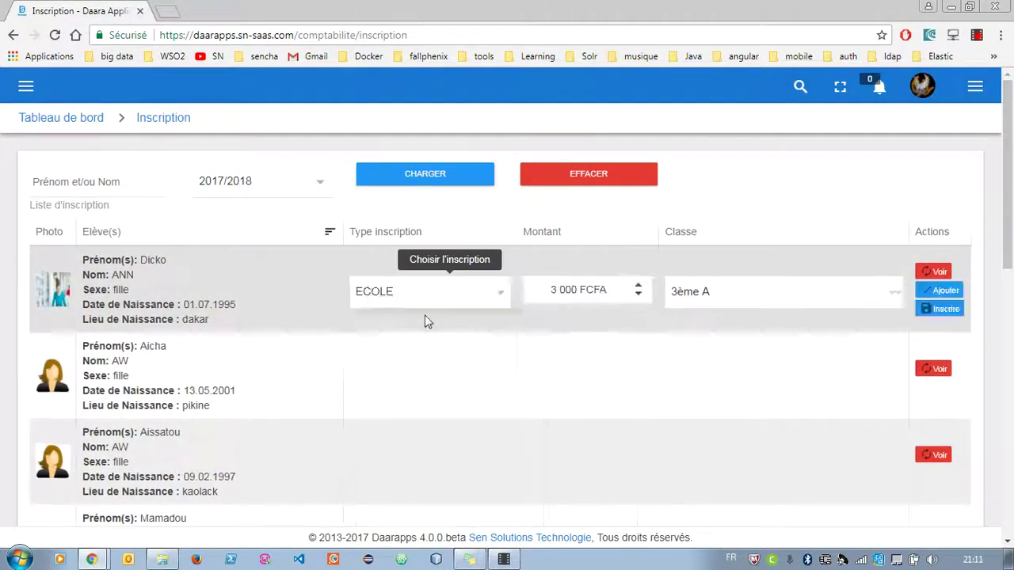
Step: Add the first student's remaining balance to the pending registrations and check the pending list
click(565, 290)
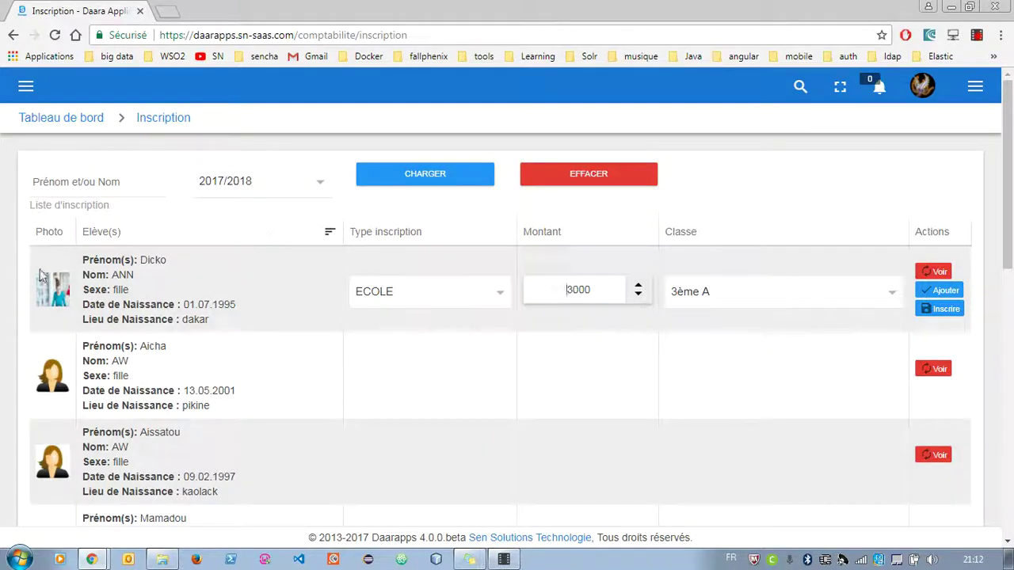
click(951, 291)
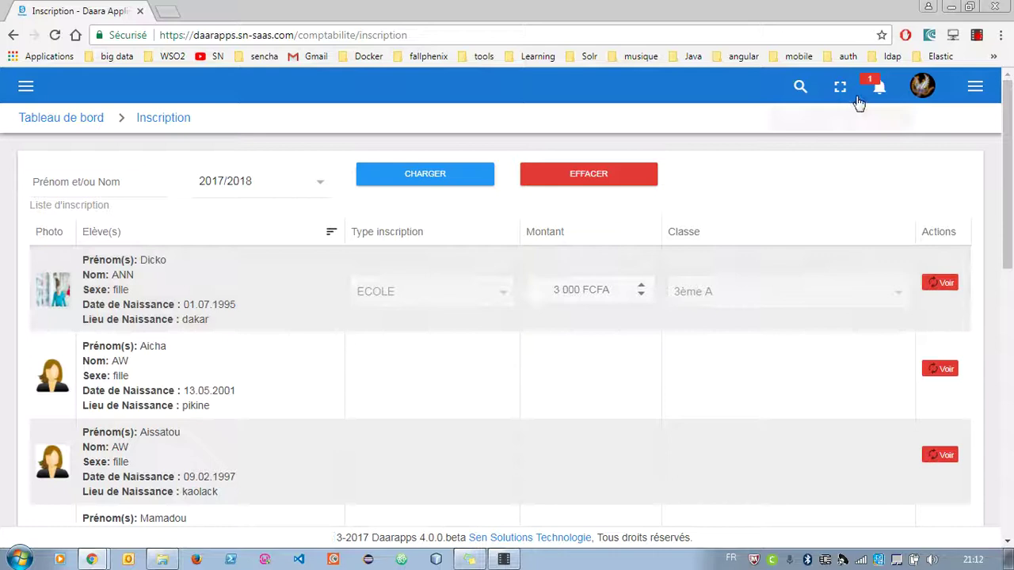
click(877, 88)
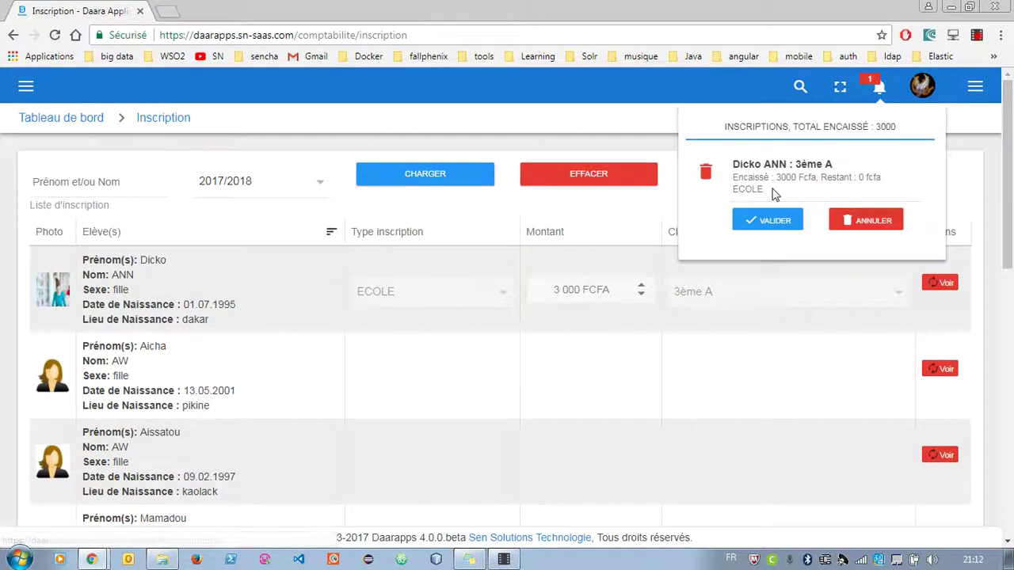
click(38, 226)
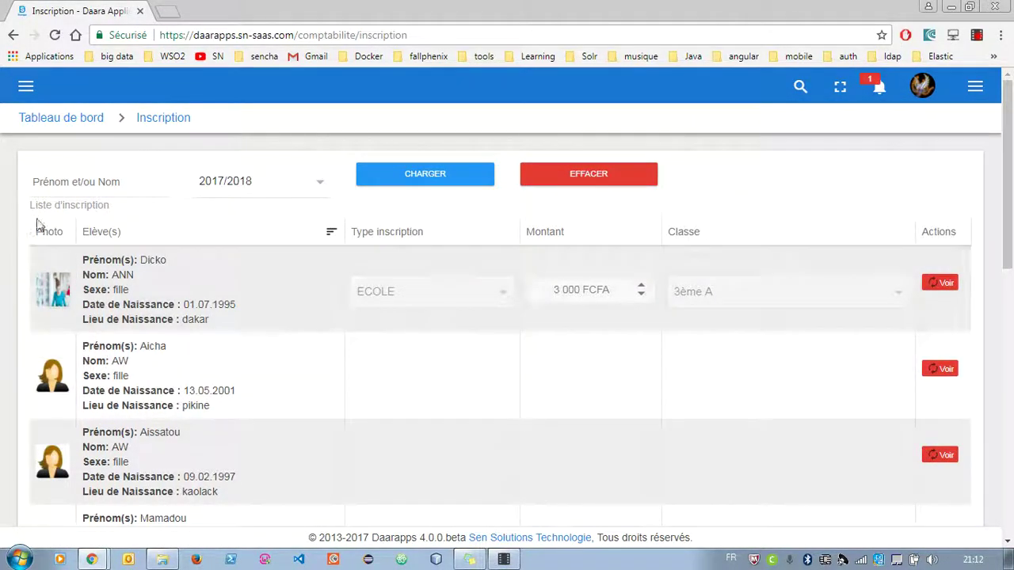
Step: Filter the registration list by the student's last name
click(77, 191)
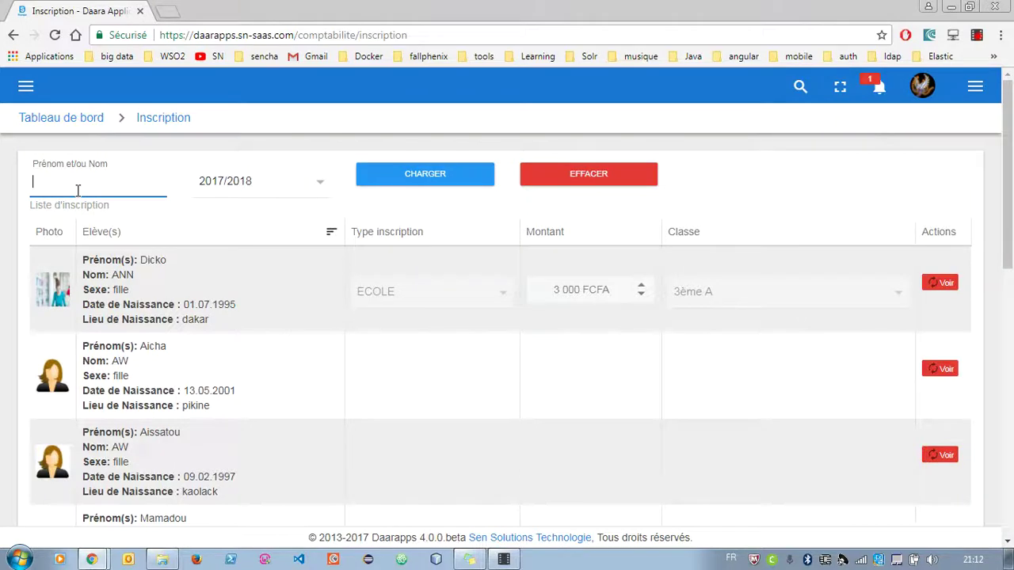
text(ndiaye)
key(Return)
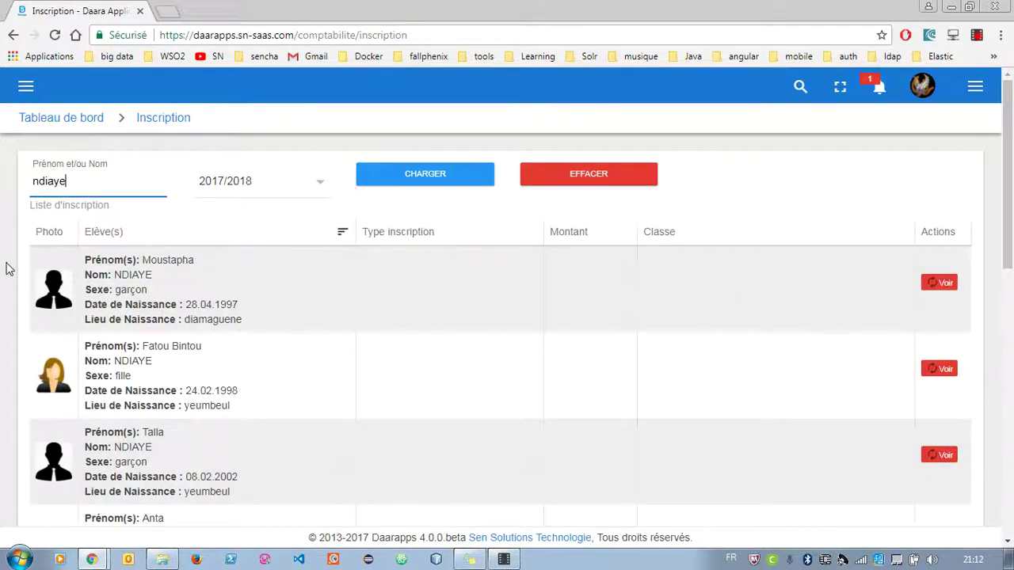
Step: For the second student in the filtered list, choose class 6ème B and registration type ECOLE
click(924, 372)
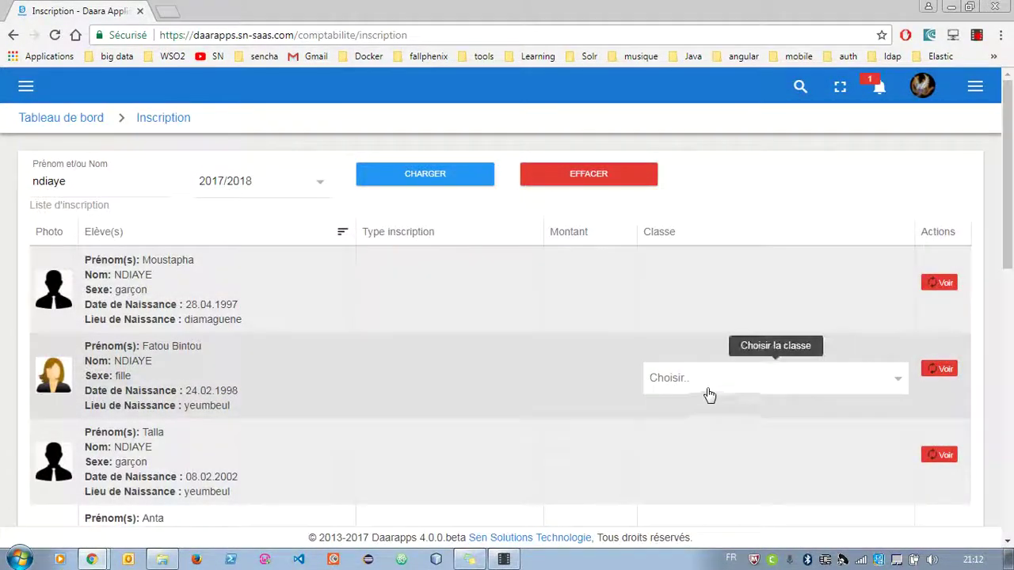
click(709, 395)
scroll(690, 443, down, 2)
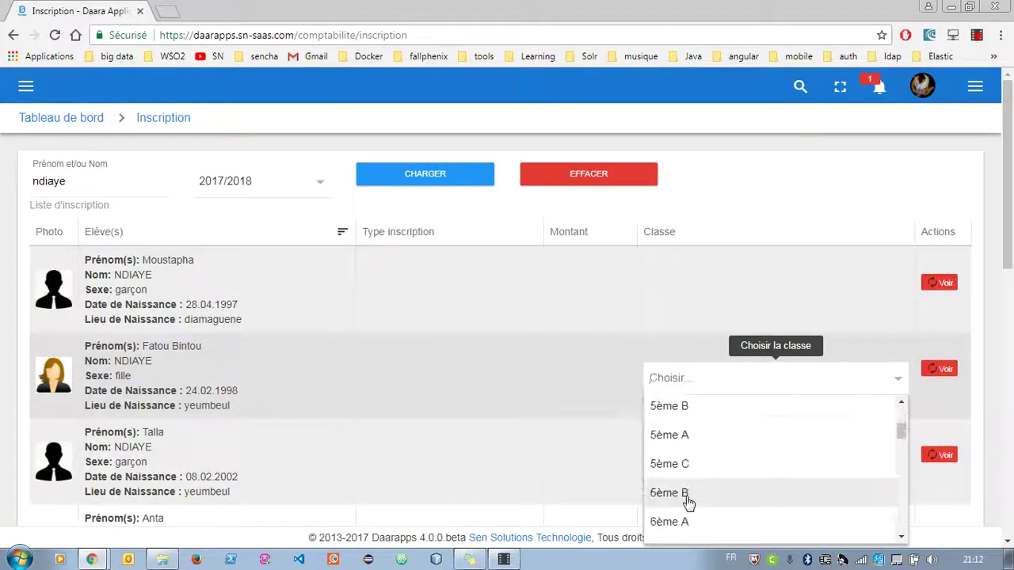
click(689, 495)
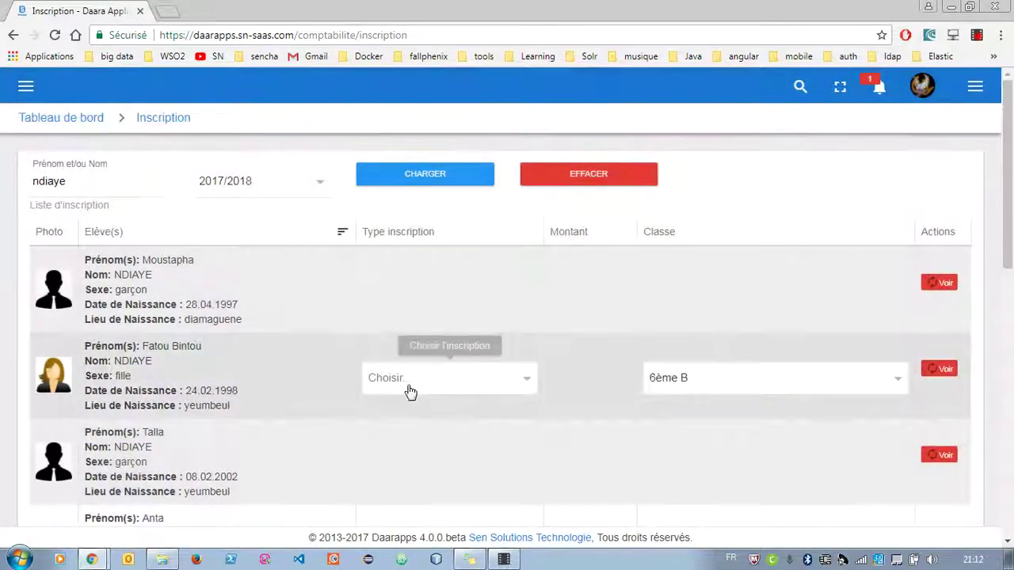
click(410, 386)
click(414, 417)
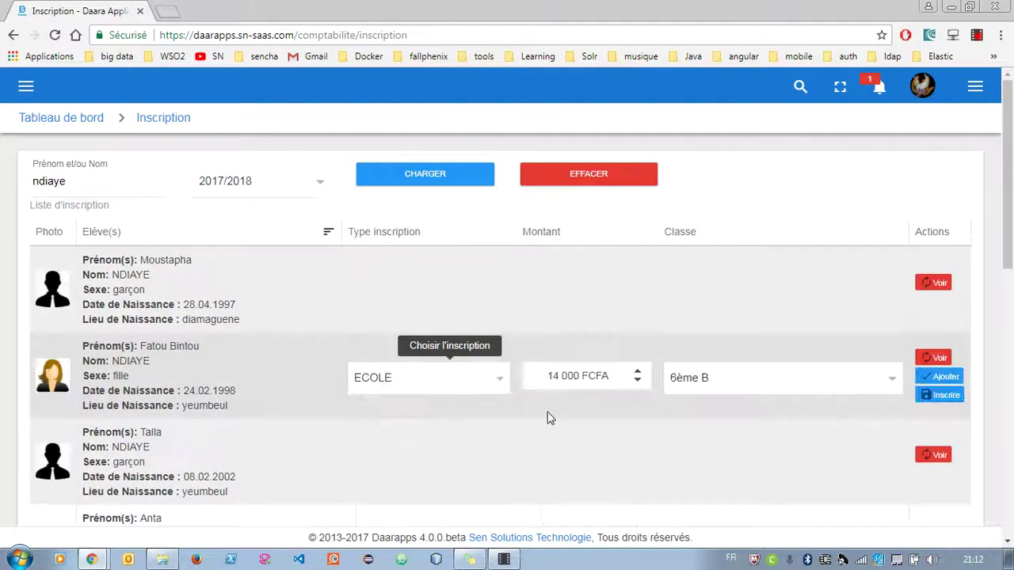
Step: Add the second student's ECOLE registration to the pending registrations and review the pending list
click(940, 378)
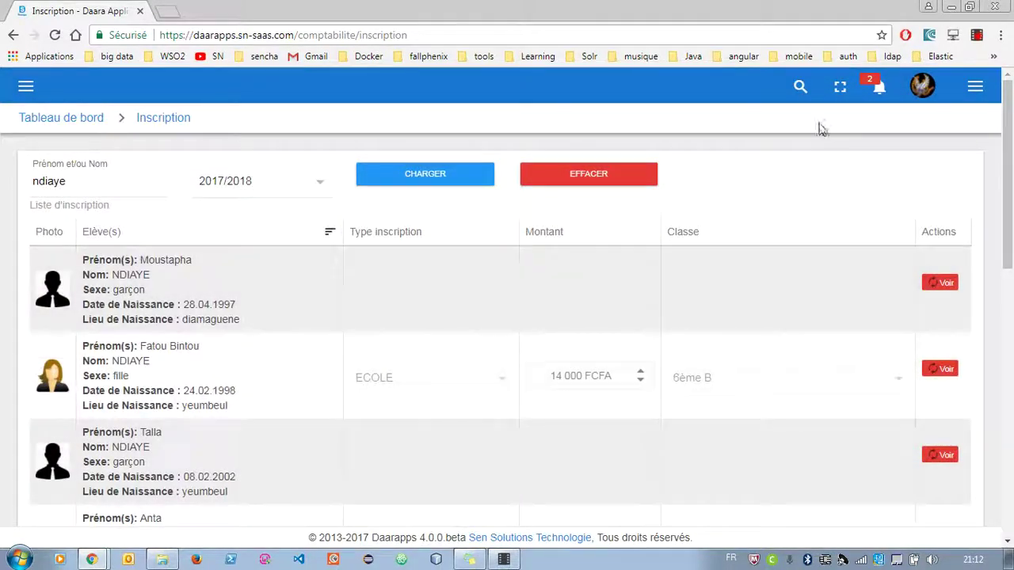
click(878, 86)
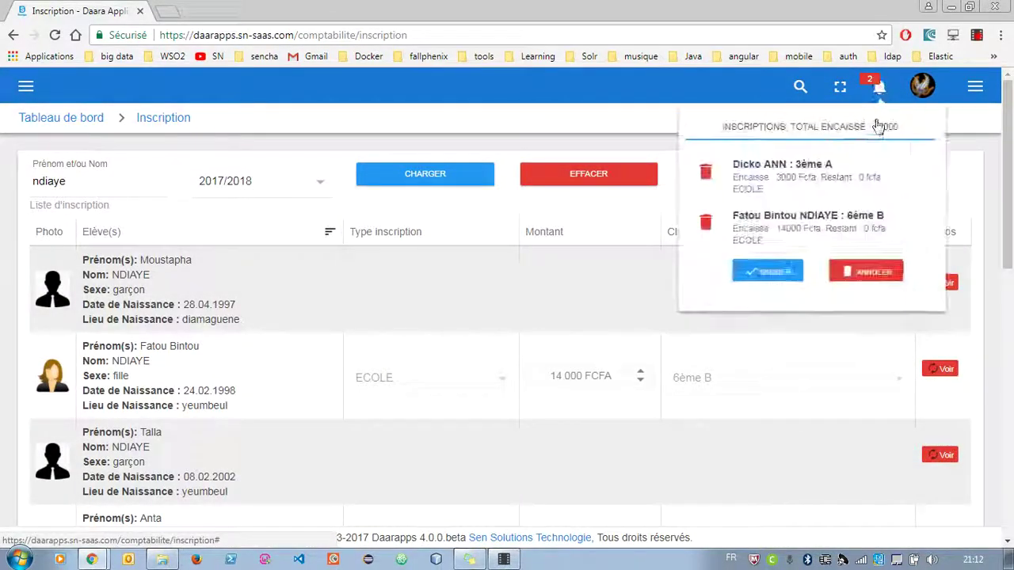
click(493, 428)
Step: For the third student in the filtered list, choose class 3ème A and type ECOLE, and add the registration to the pending ones
scroll(615, 448, down, 2)
click(935, 306)
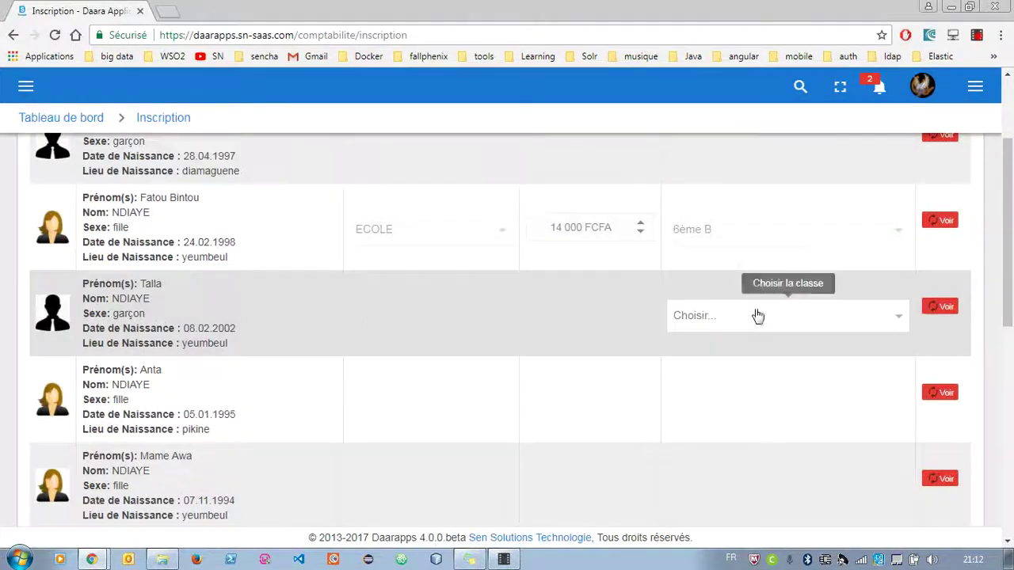
click(758, 316)
click(697, 316)
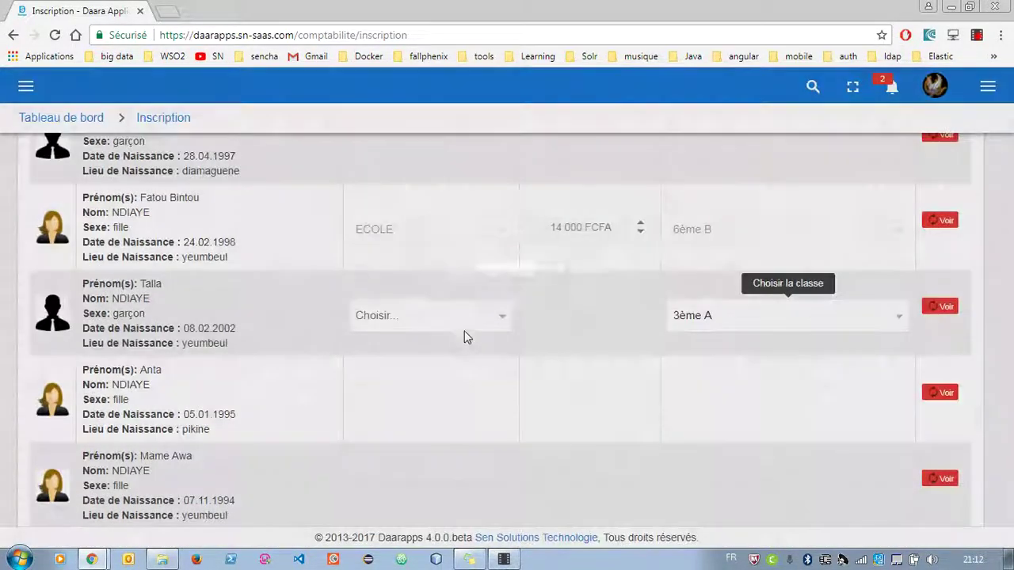
click(462, 331)
click(457, 346)
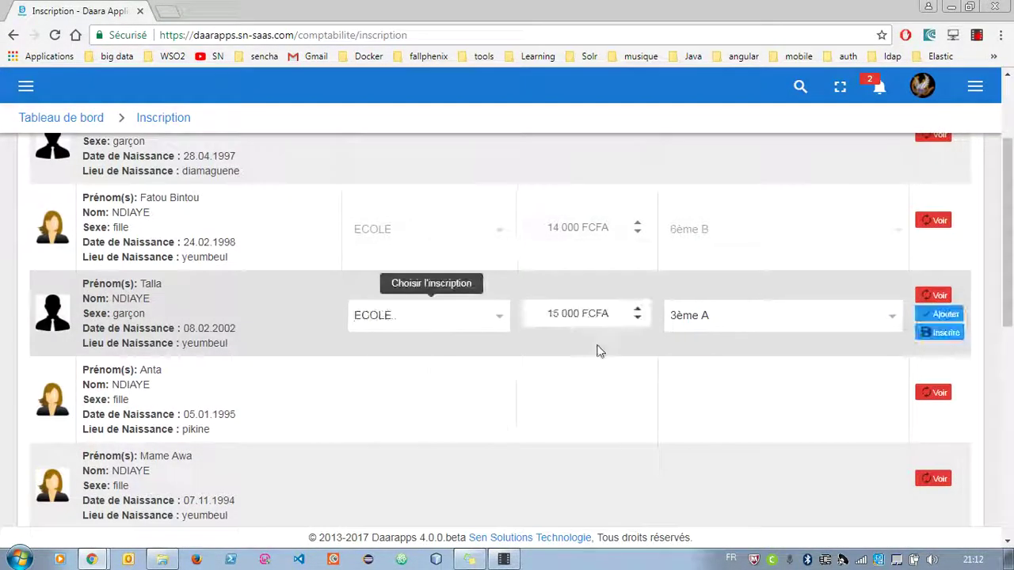
click(947, 331)
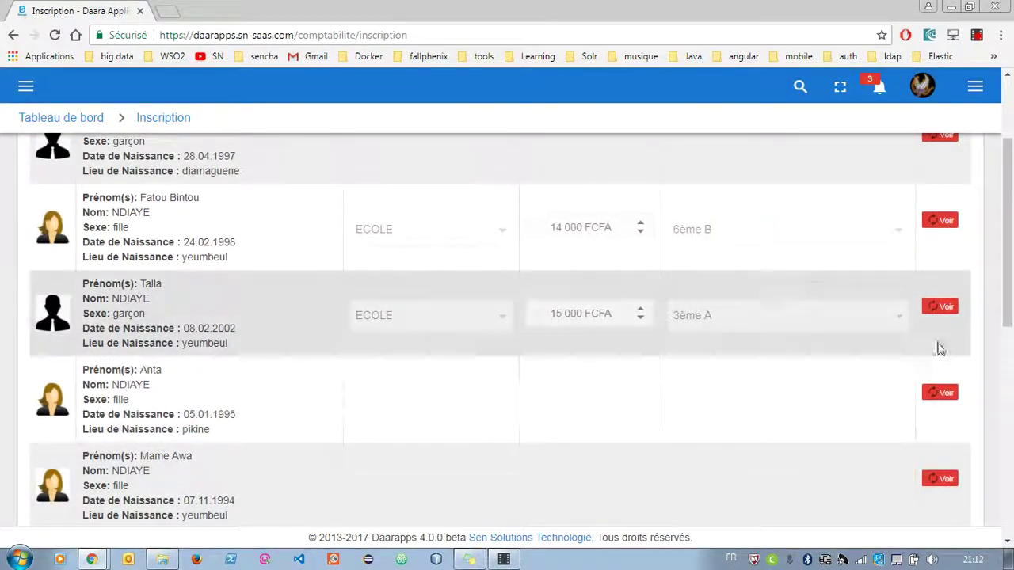
Step: Reopen the third student's registration, set the amount to 12 500 FCFA and add it to the pending registrations again
click(939, 307)
double_click(567, 314)
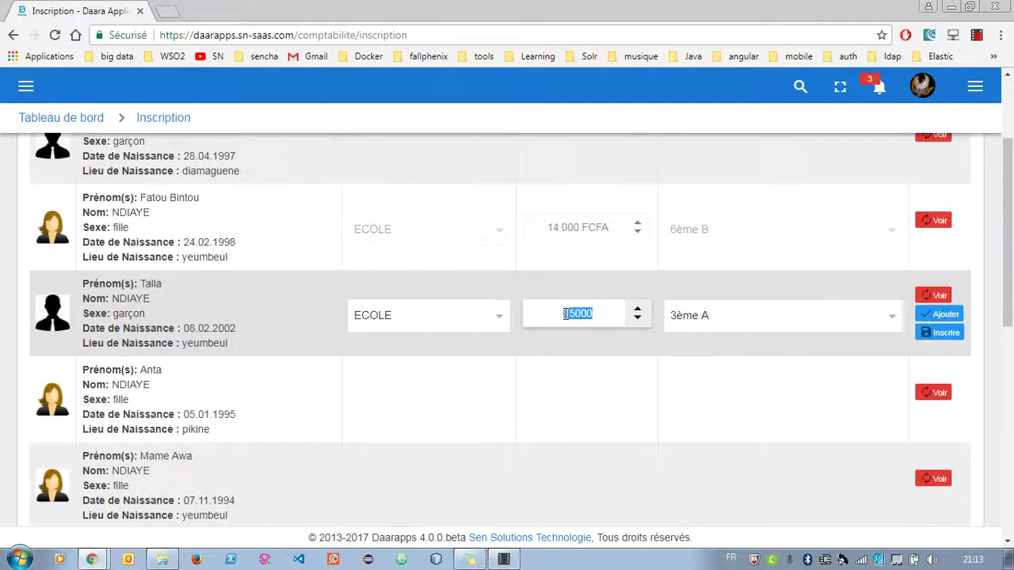
text(121)
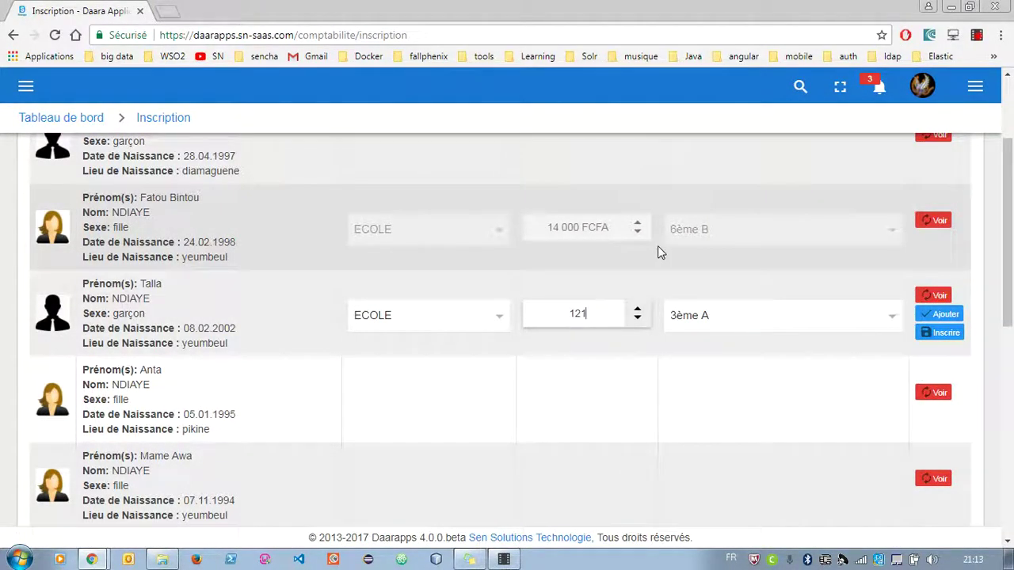
key(BackSpace)
text(500 FCFA)
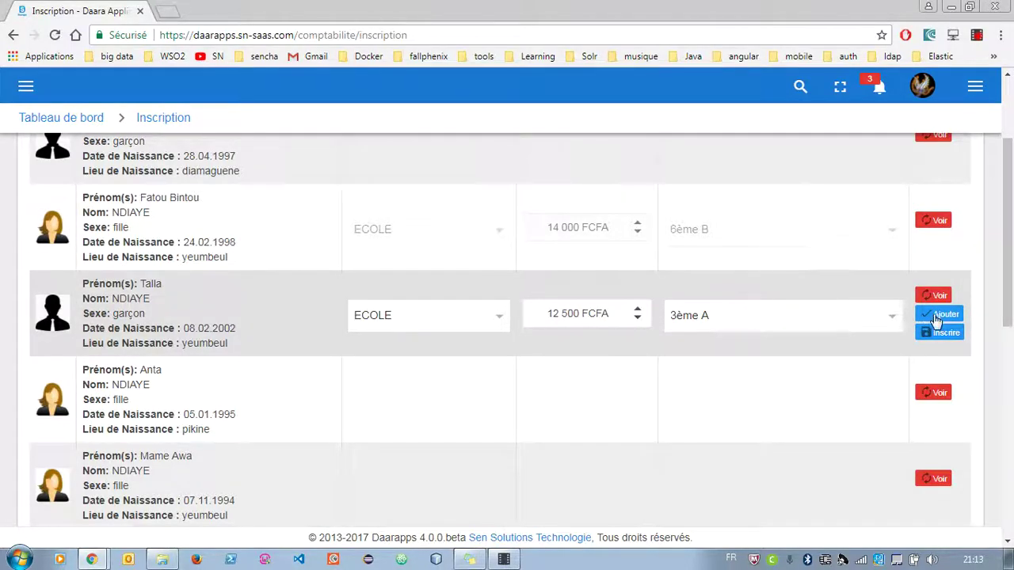
click(938, 316)
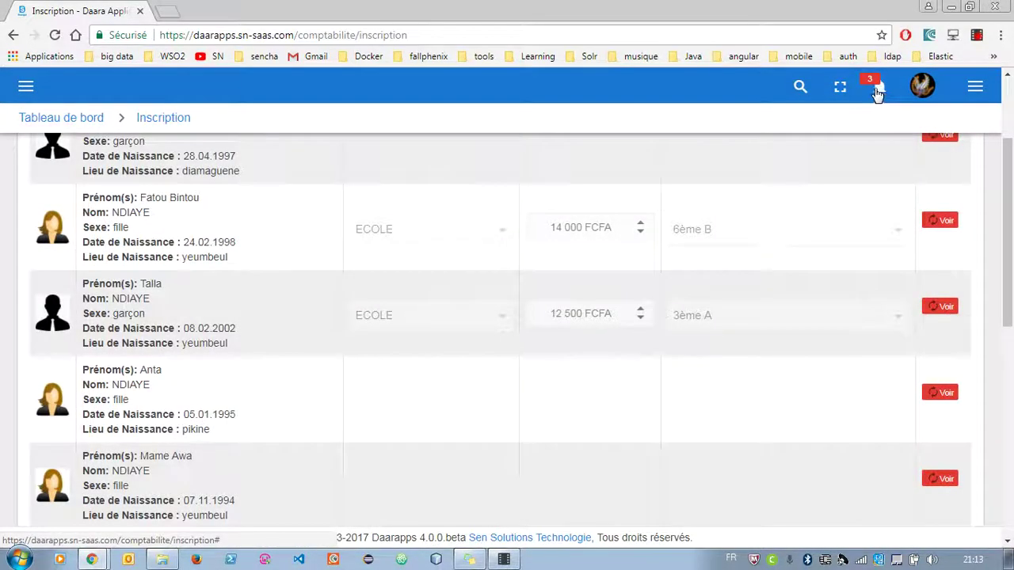
Step: Review the amounts paid and remaining in the pending registrations list, including the third student's entry
click(877, 86)
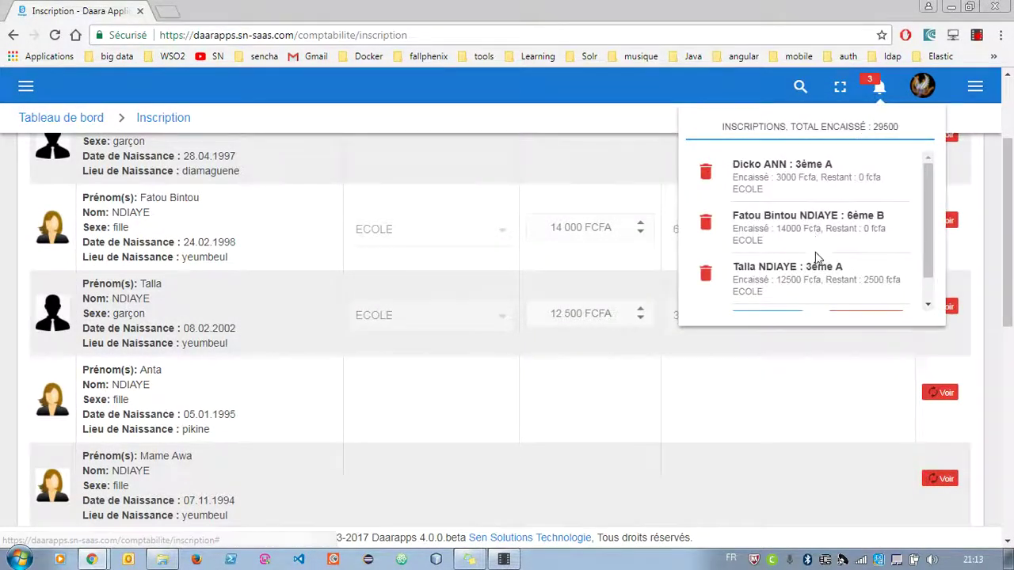
scroll(756, 267, down, 1)
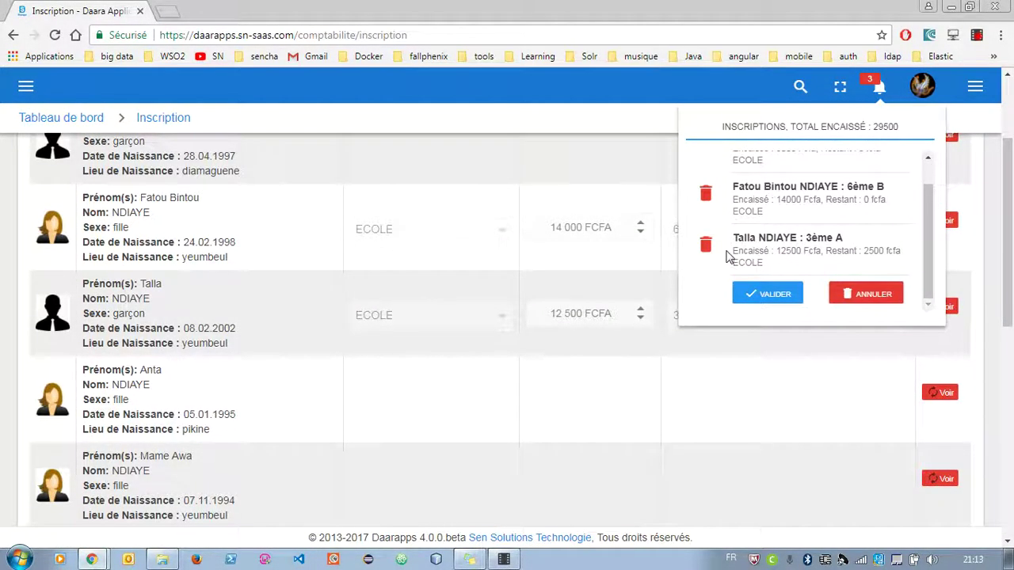
scroll(799, 260, up, 3)
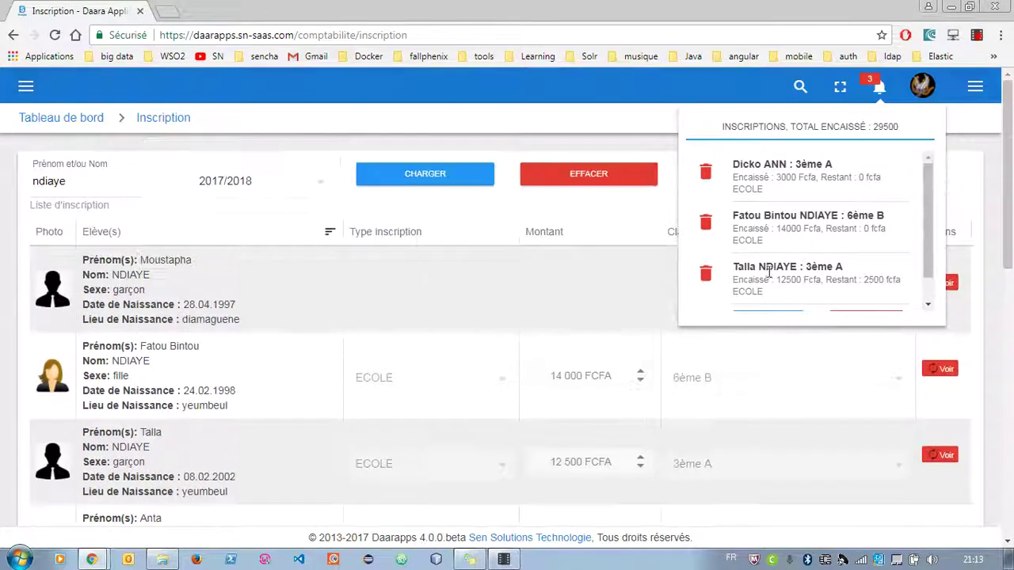
click(516, 333)
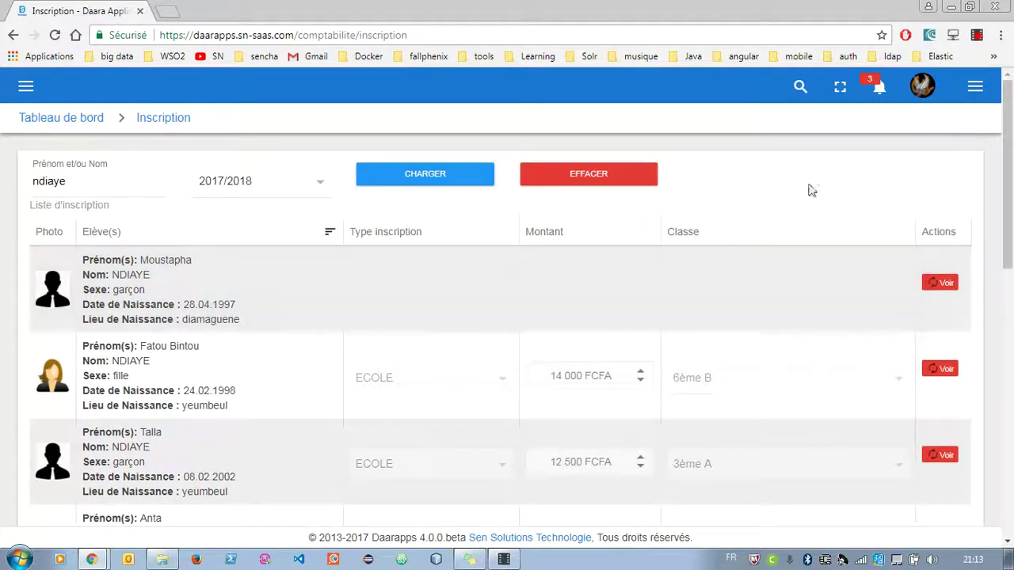
Step: Remove the 6ème B student's registration from the pending registrations list
click(874, 87)
scroll(723, 246, down, 2)
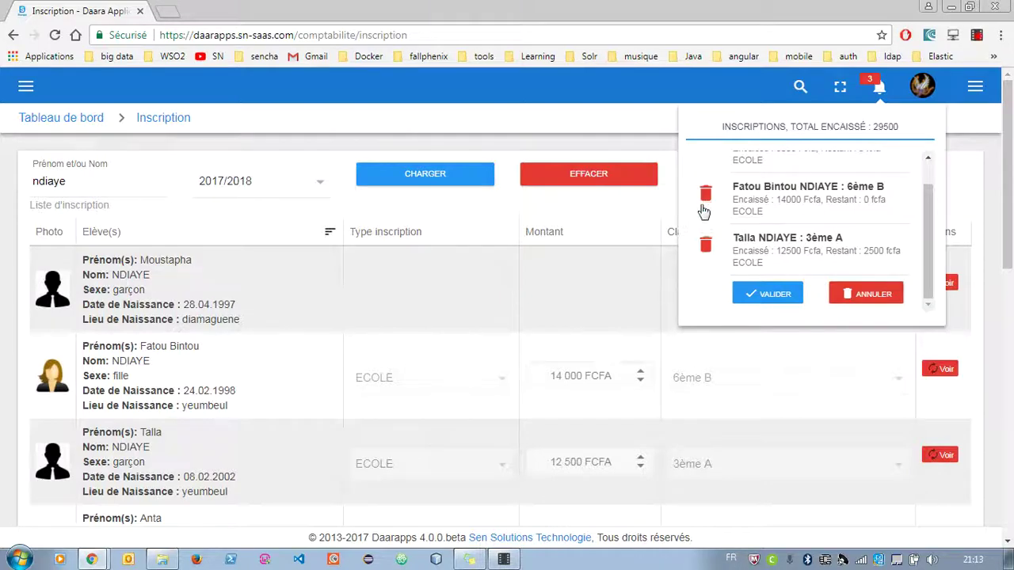
click(706, 197)
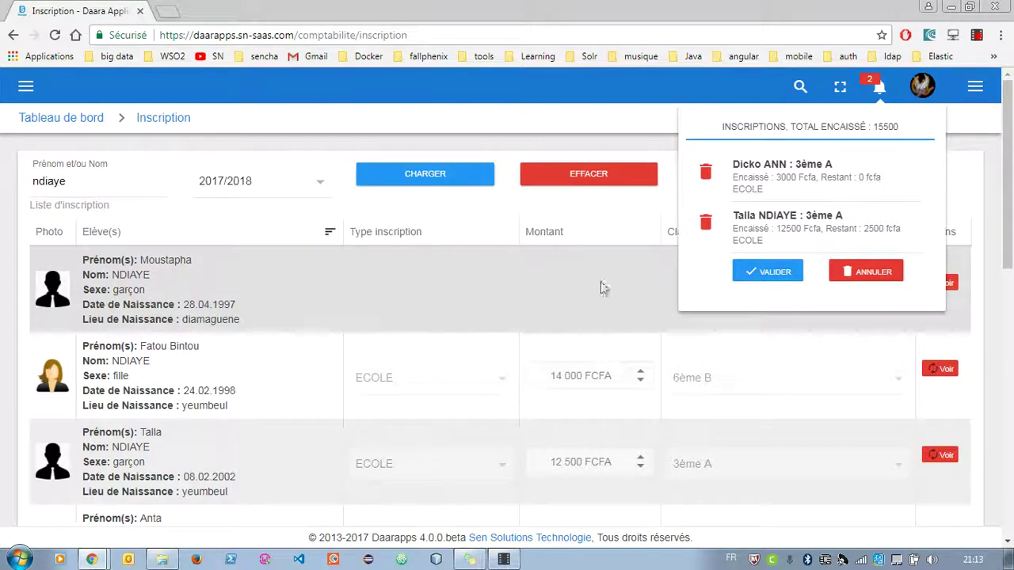
Step: Filter the 2017/2018 registration list by another student's last name
click(539, 310)
drag(79, 190, 2, 133)
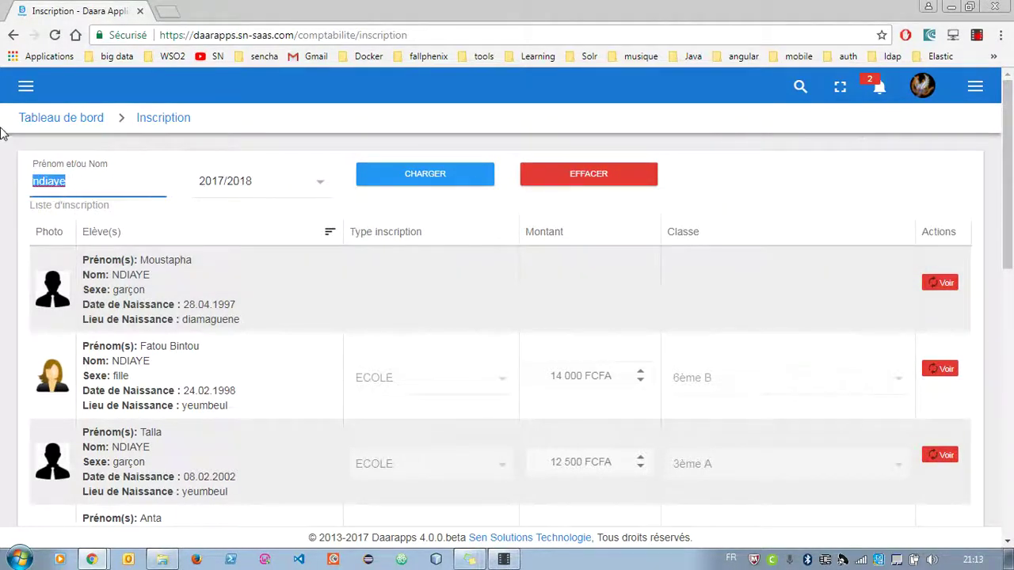
text(sow)
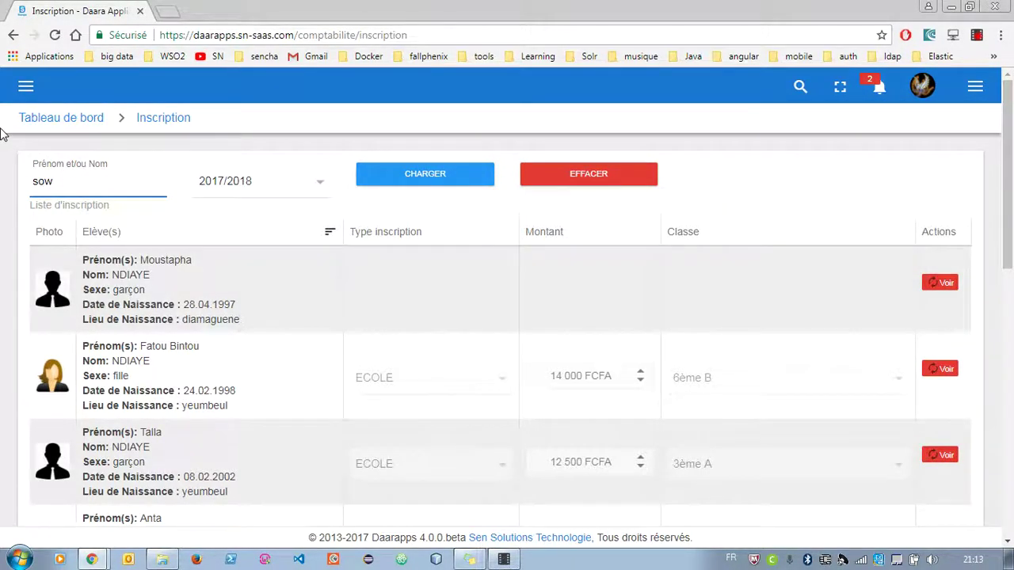
key(Return)
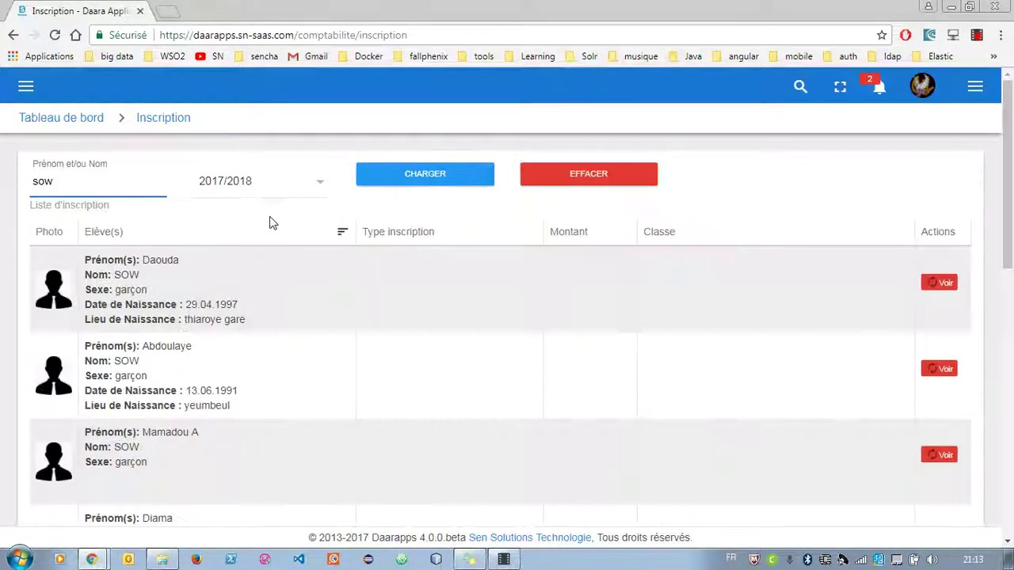
Step: For the third student in the new results, choose class 3ème A and type ECOLE, and add the registration to the pending ones
click(949, 457)
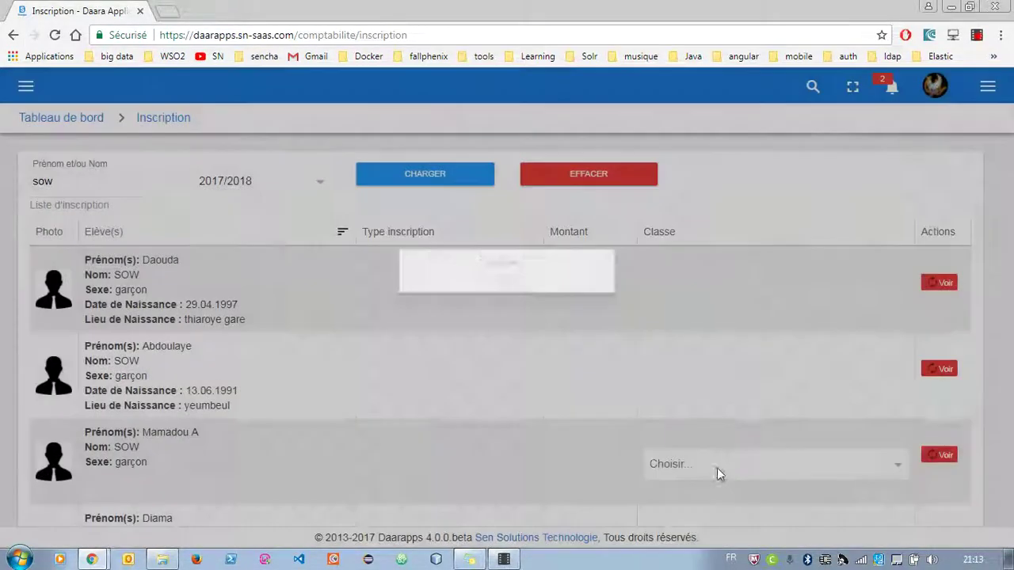
click(717, 467)
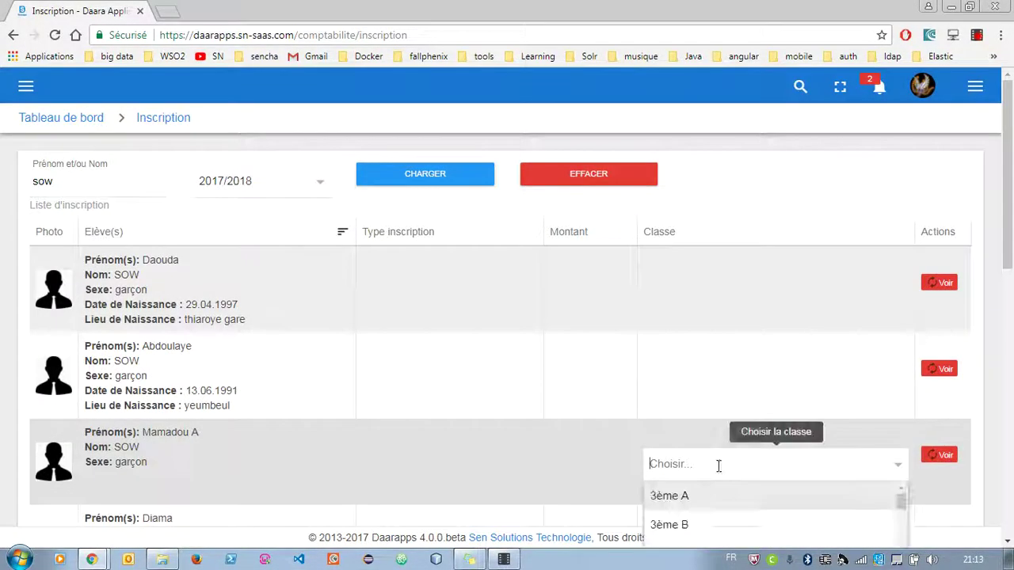
click(710, 495)
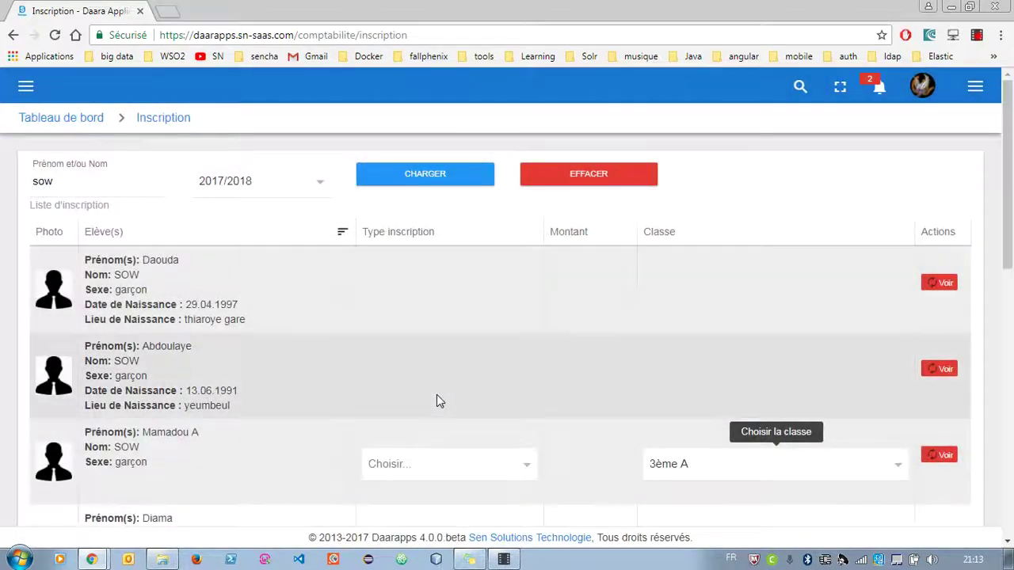
click(435, 463)
click(425, 496)
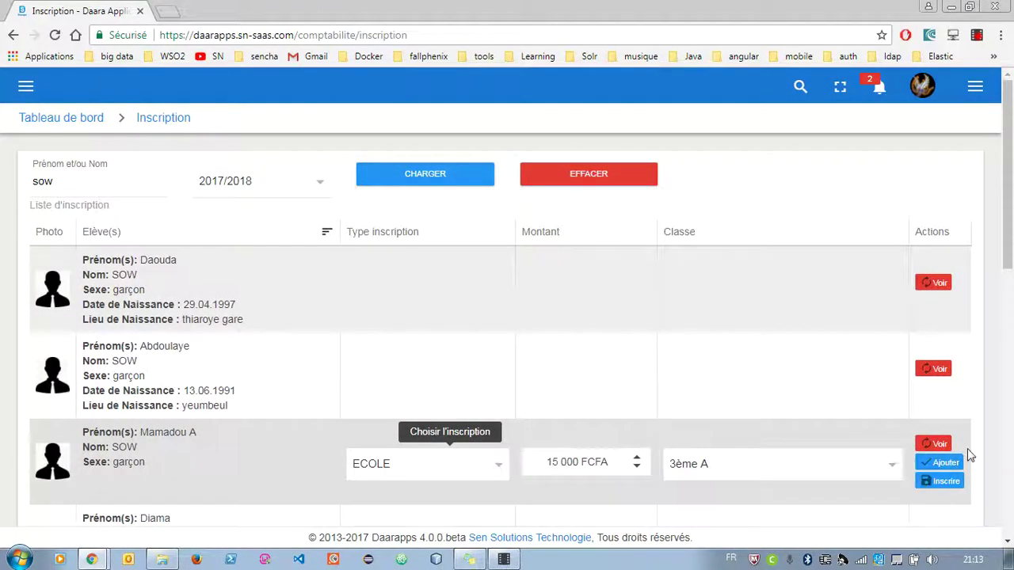
click(943, 466)
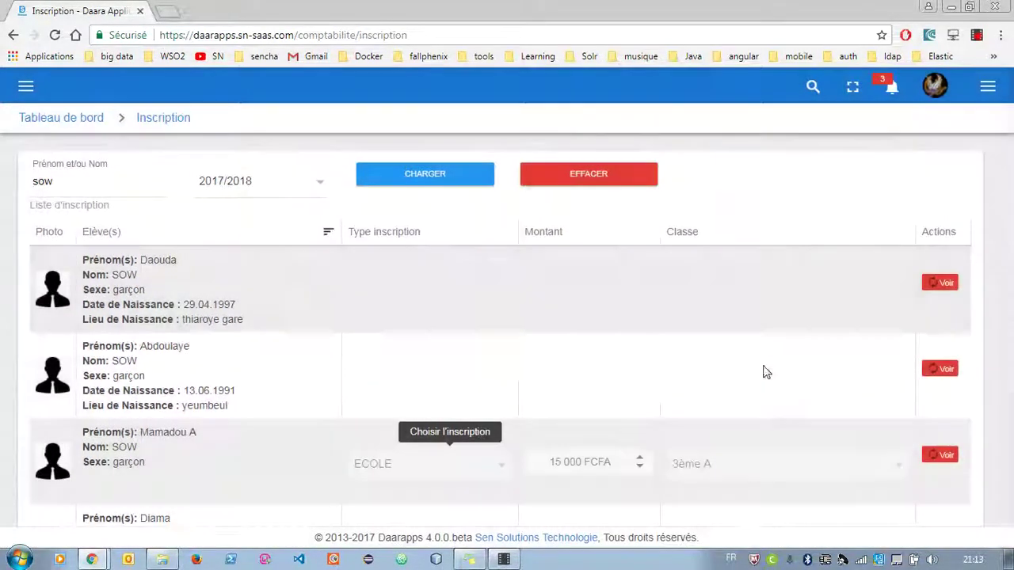
Step: Review the pending registrations list and validate all its entries as a group
click(876, 89)
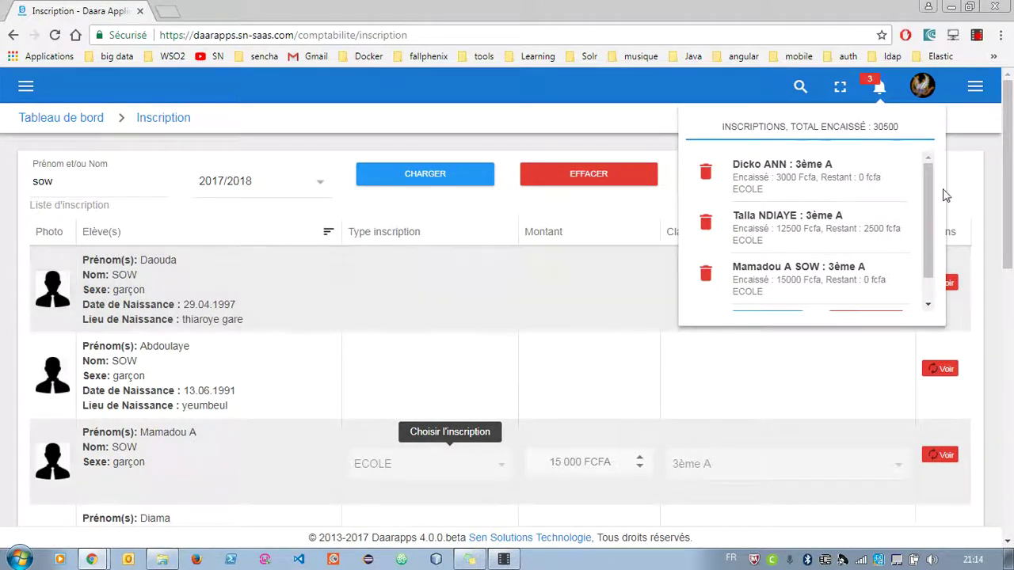
drag(928, 179, 932, 223)
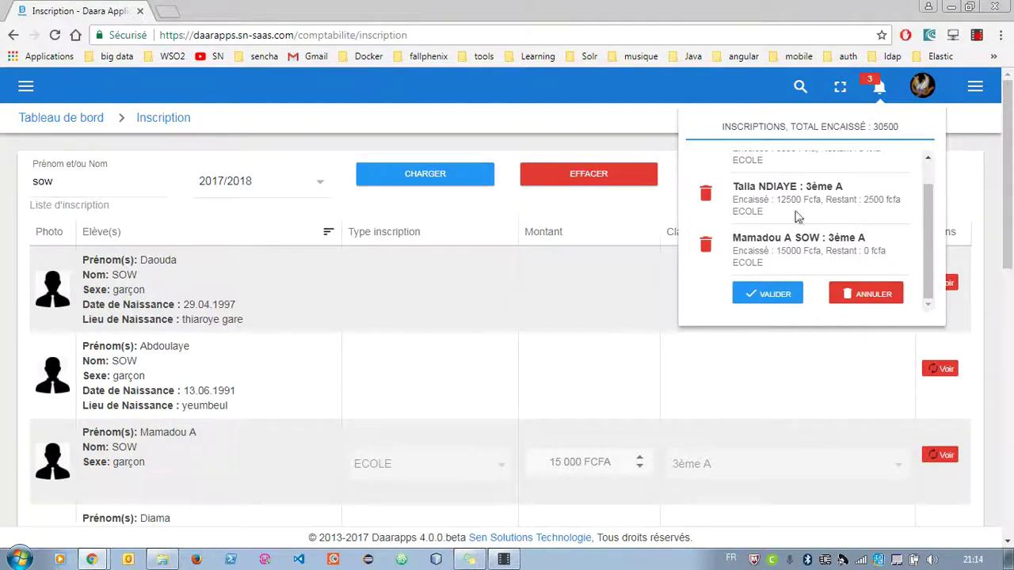
click(759, 294)
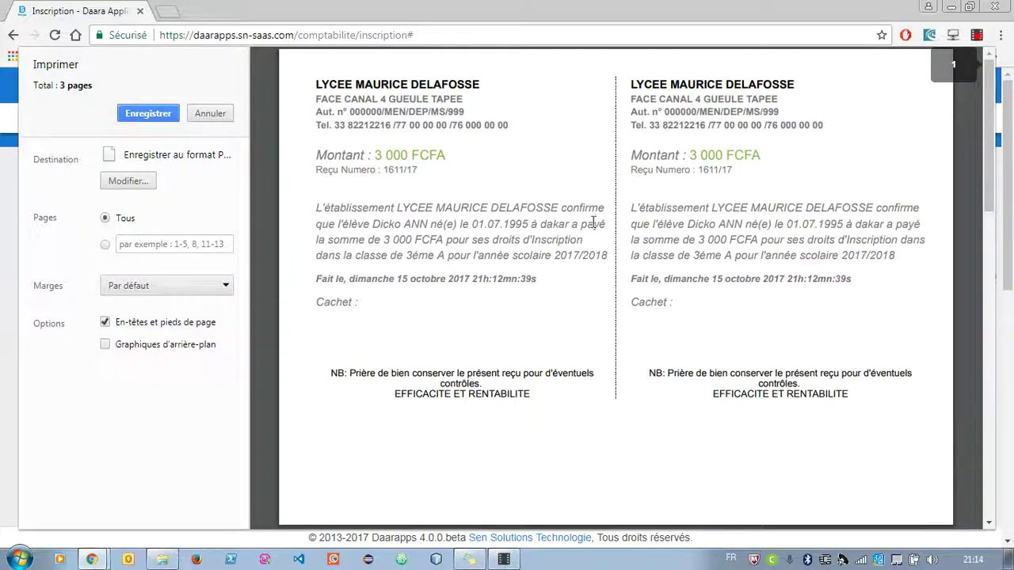
Step: Look through the generated receipts in the print preview and close it without saving
scroll(576, 258, down, 2)
scroll(576, 259, down, 10)
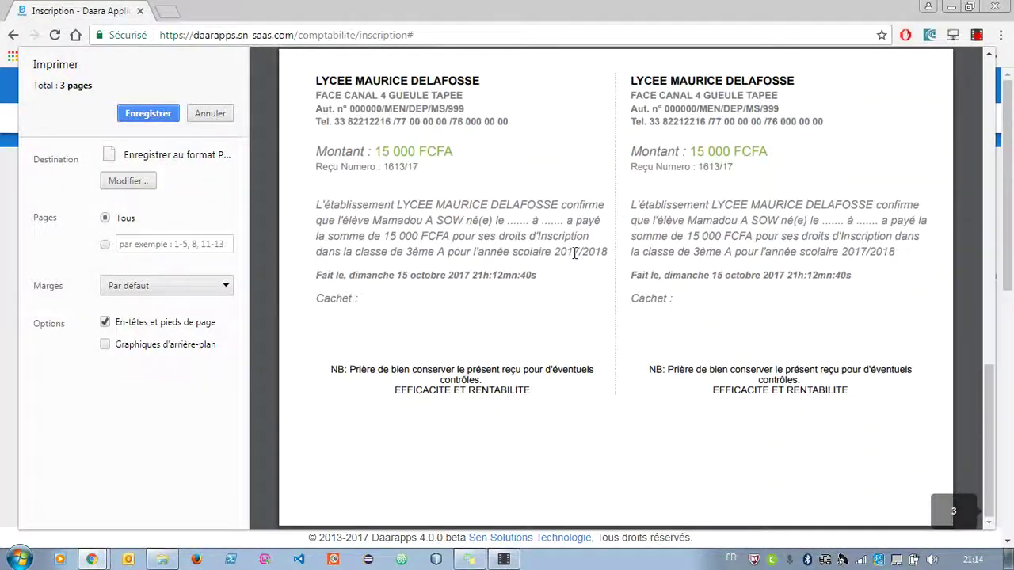
scroll(524, 255, up, 8)
scroll(524, 255, up, 3)
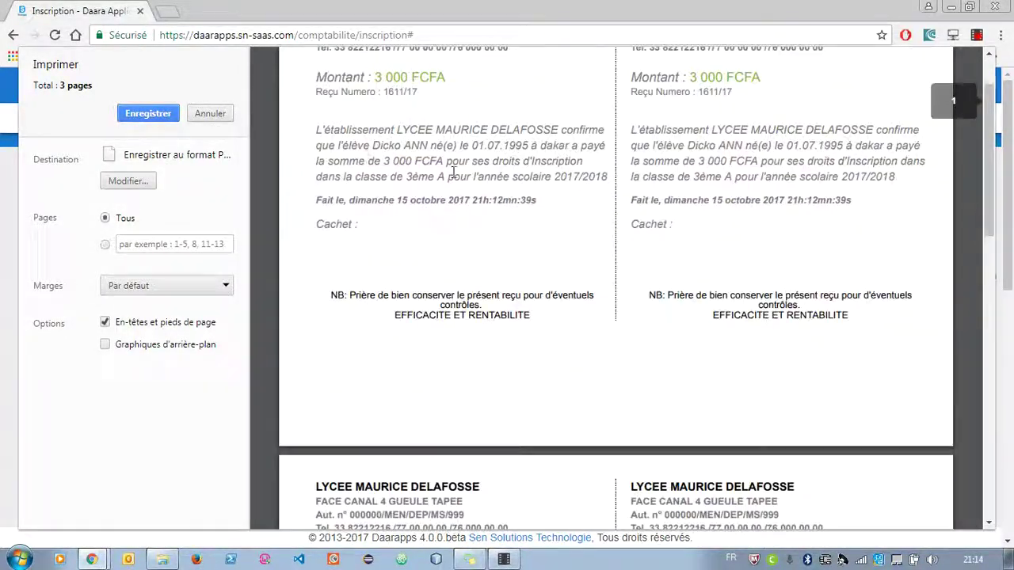
click(210, 113)
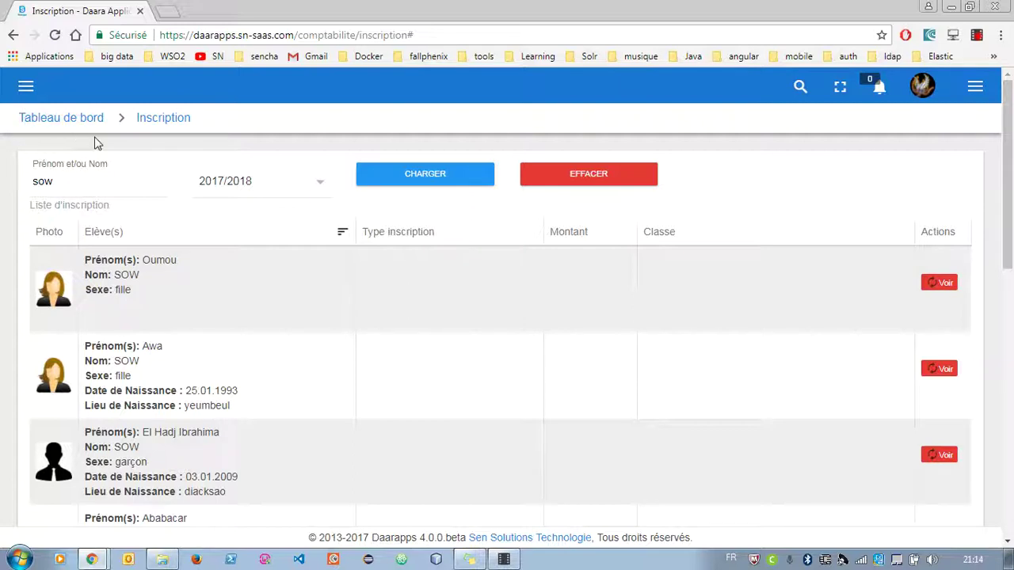
Step: Load the student list for school year 2014/2015 and check its total number of rows
click(278, 183)
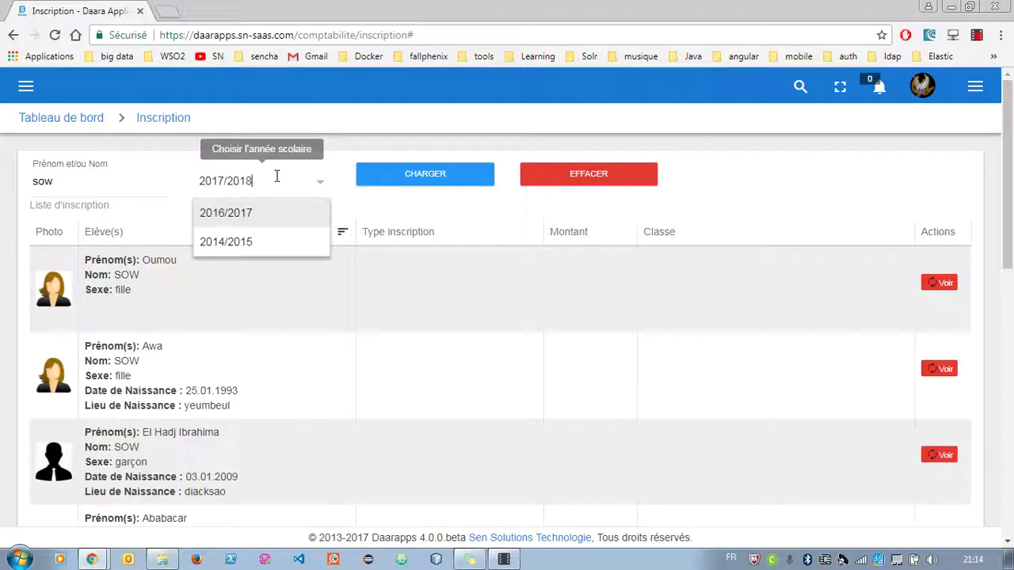
click(262, 249)
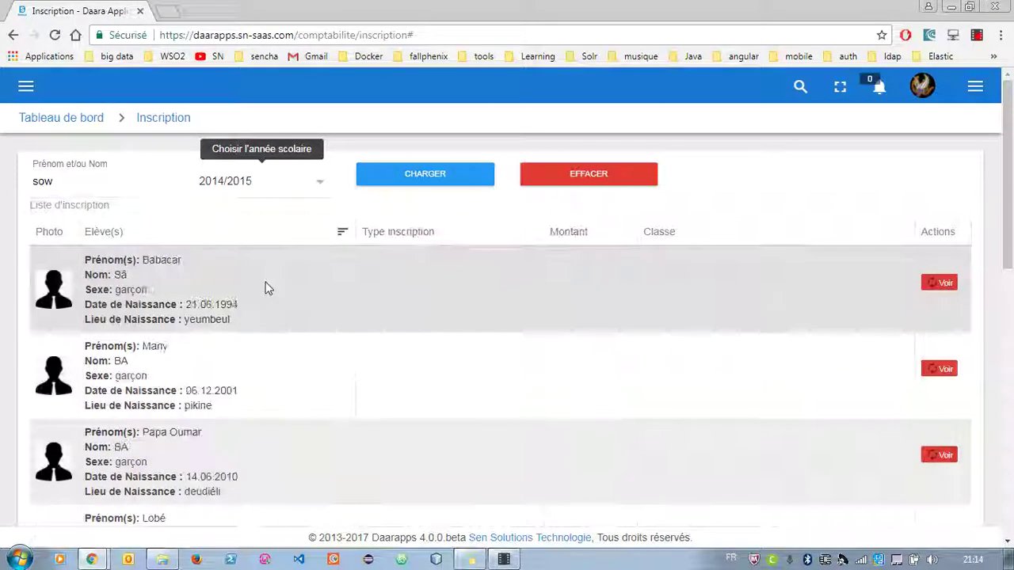
scroll(610, 352, down, 8)
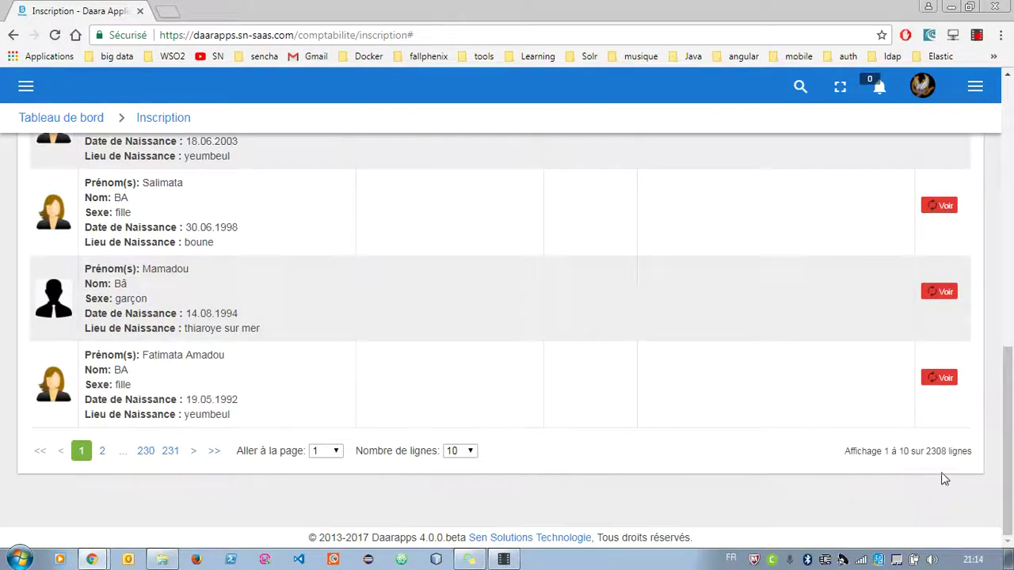
scroll(903, 469, up, 8)
Step: Switch the school year to 2016/2017 and check the total number of rows in that list
click(248, 183)
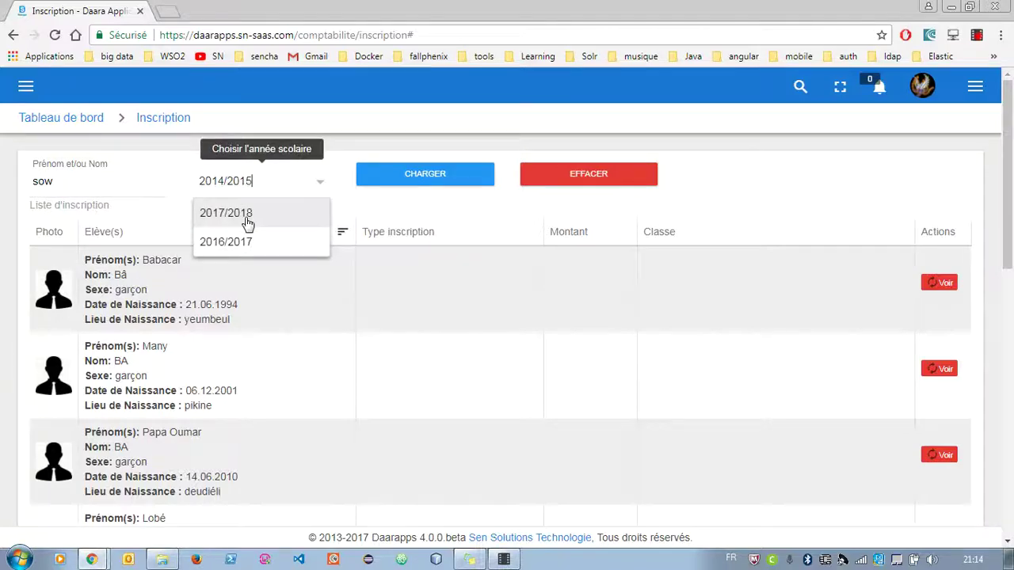
click(245, 241)
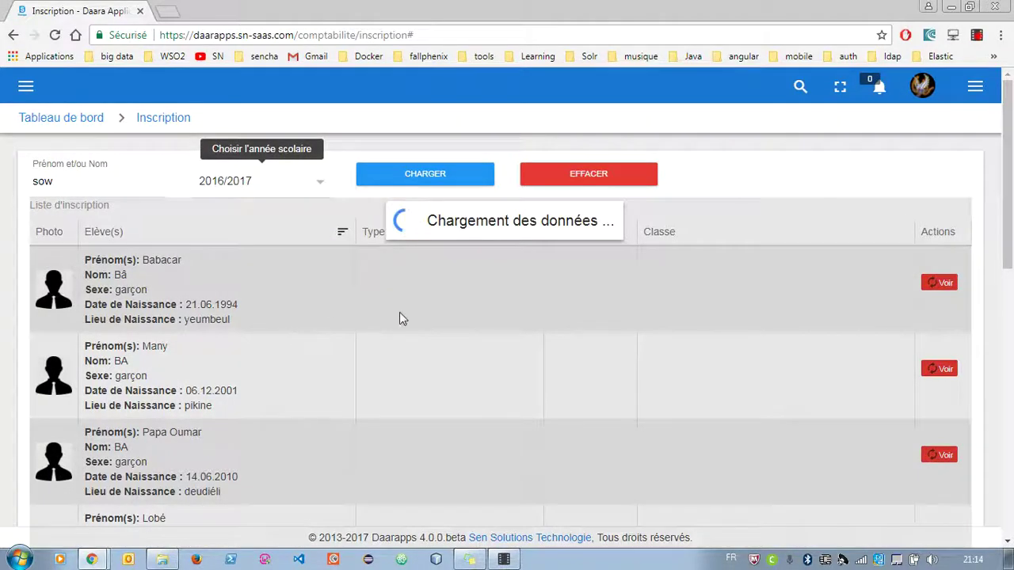
scroll(570, 305, down, 8)
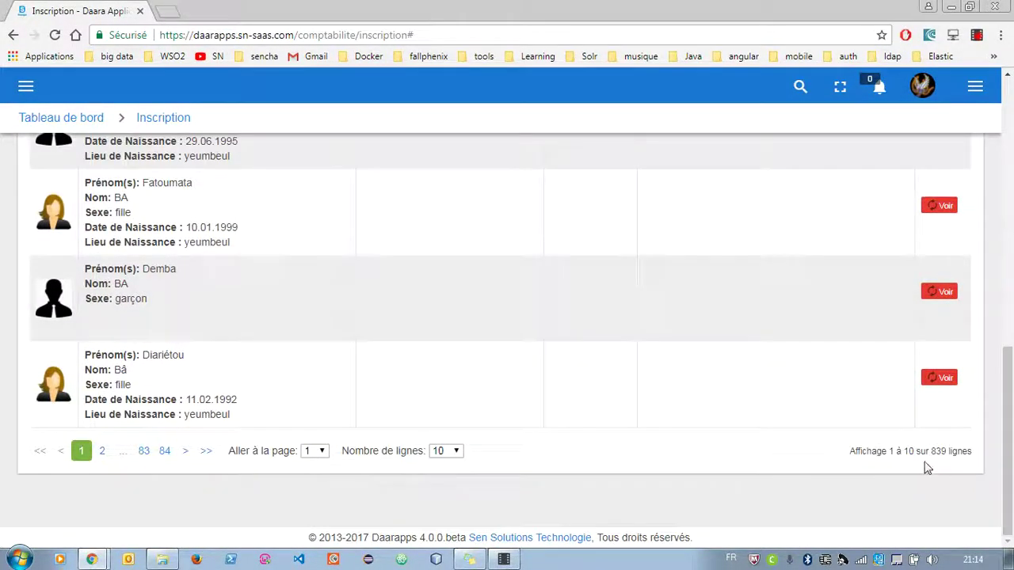
scroll(903, 409, up, 8)
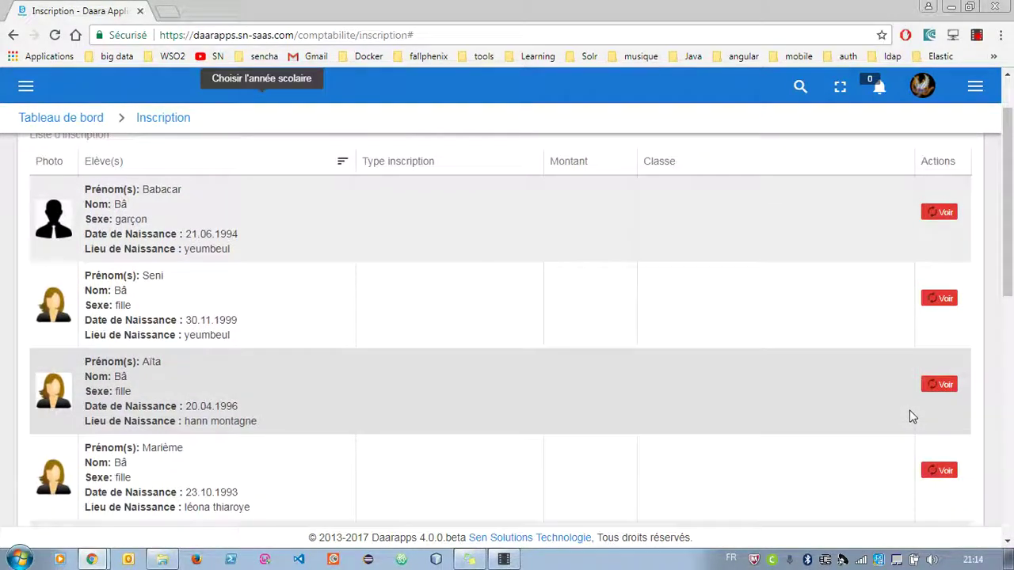
Step: Assign the first listed student to class 3ème A with registration type ECOLE and add the registration to the pending list
click(941, 279)
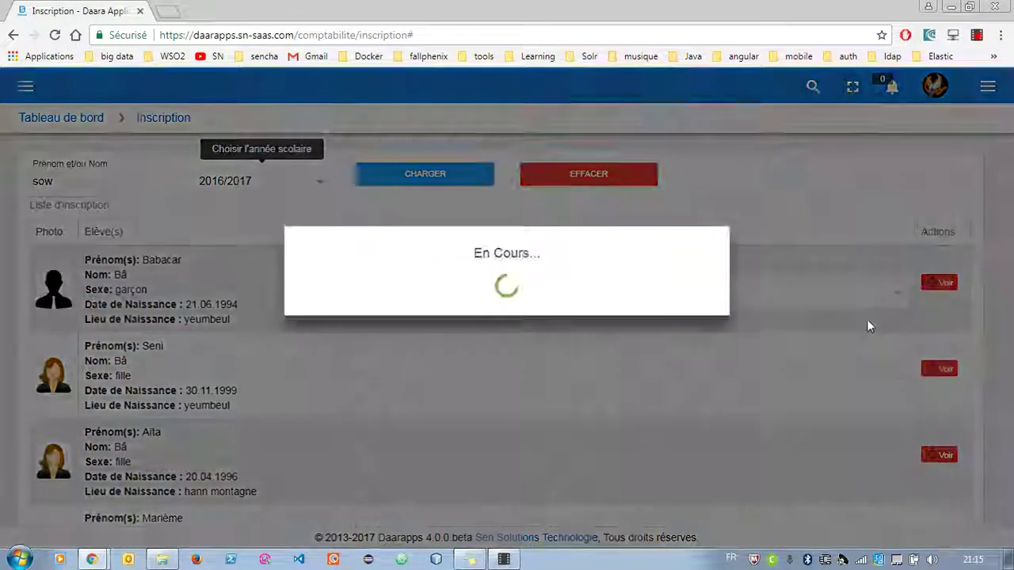
click(780, 311)
click(725, 321)
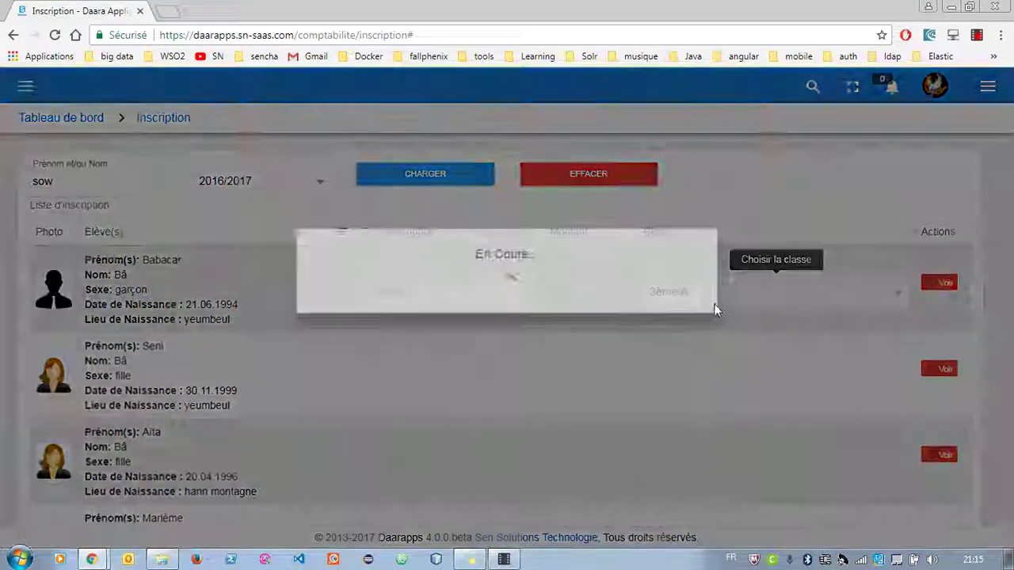
click(395, 293)
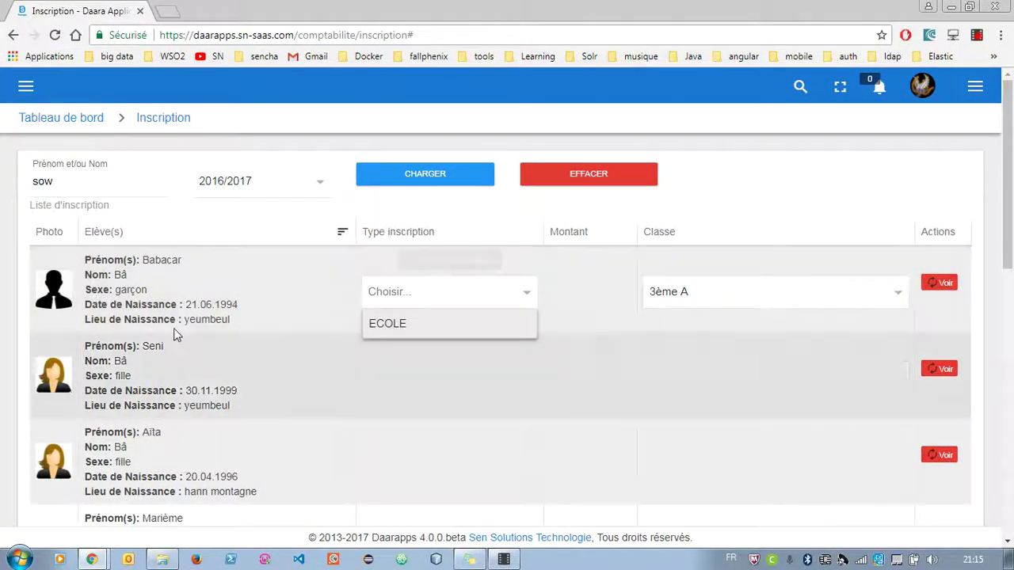
click(55, 180)
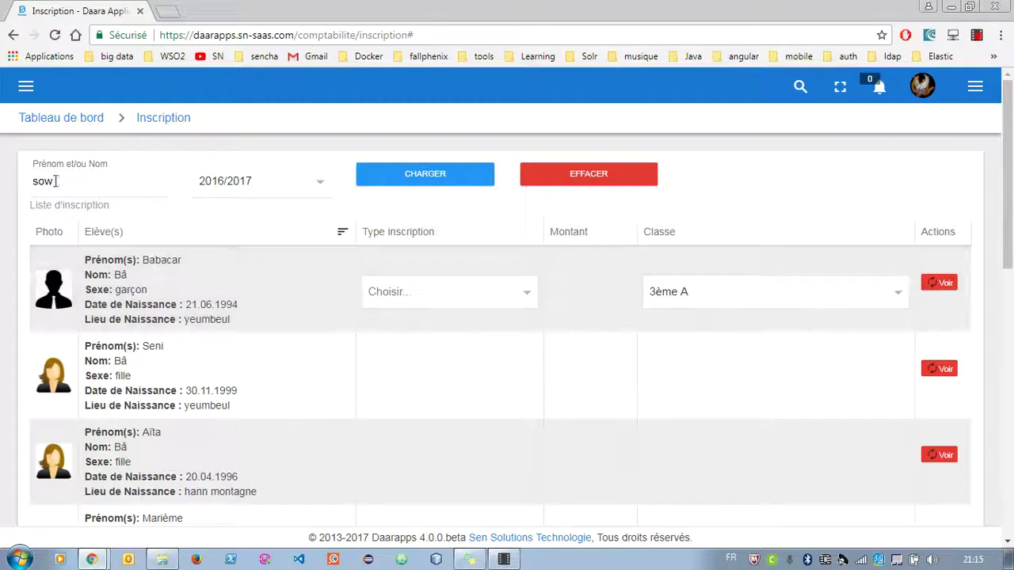
click(80, 183)
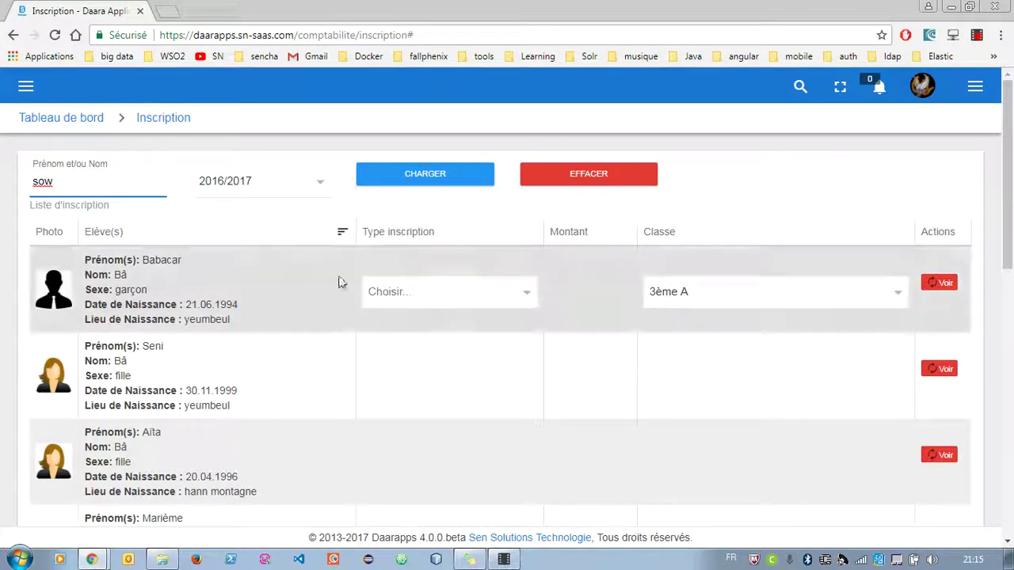
click(389, 283)
click(398, 317)
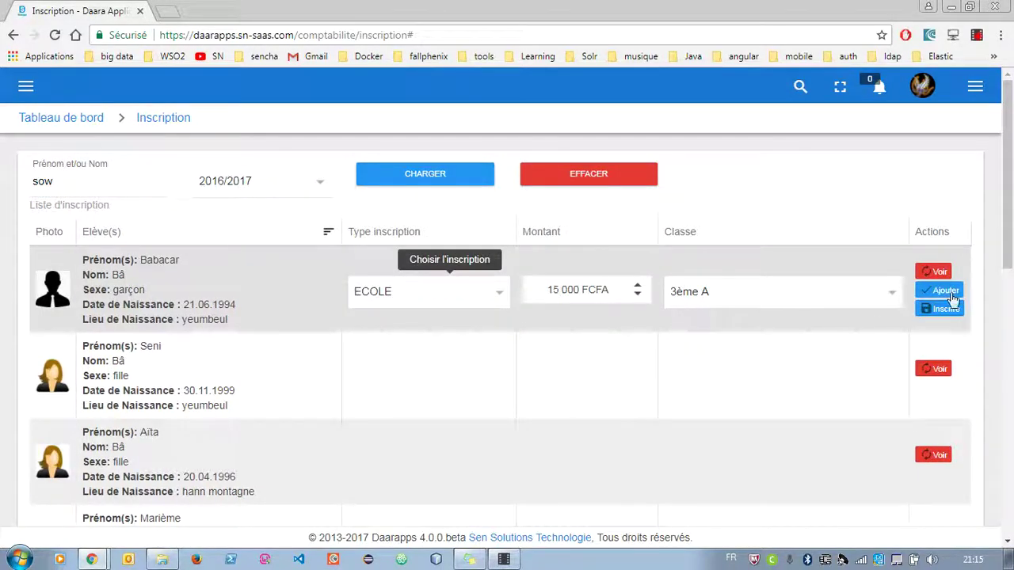
click(925, 310)
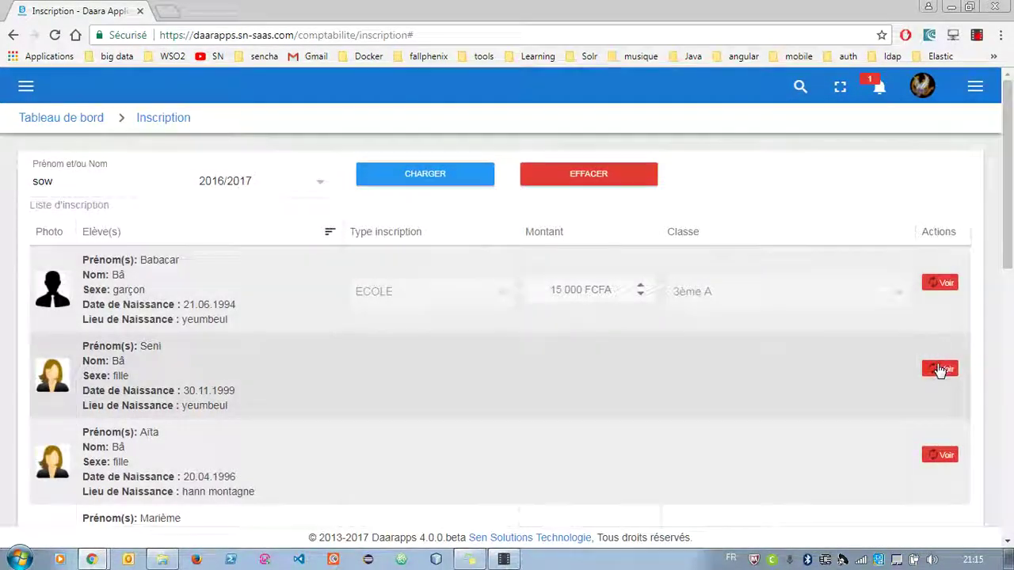
Step: Add the second listed student to the pending registrations with class 3ème A and registration type ECOLE
click(938, 369)
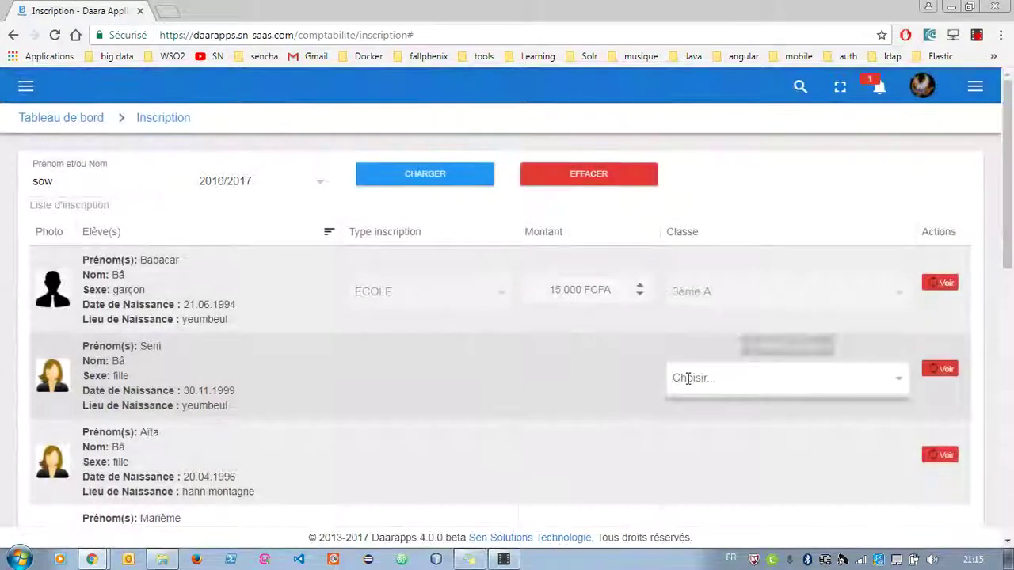
click(677, 378)
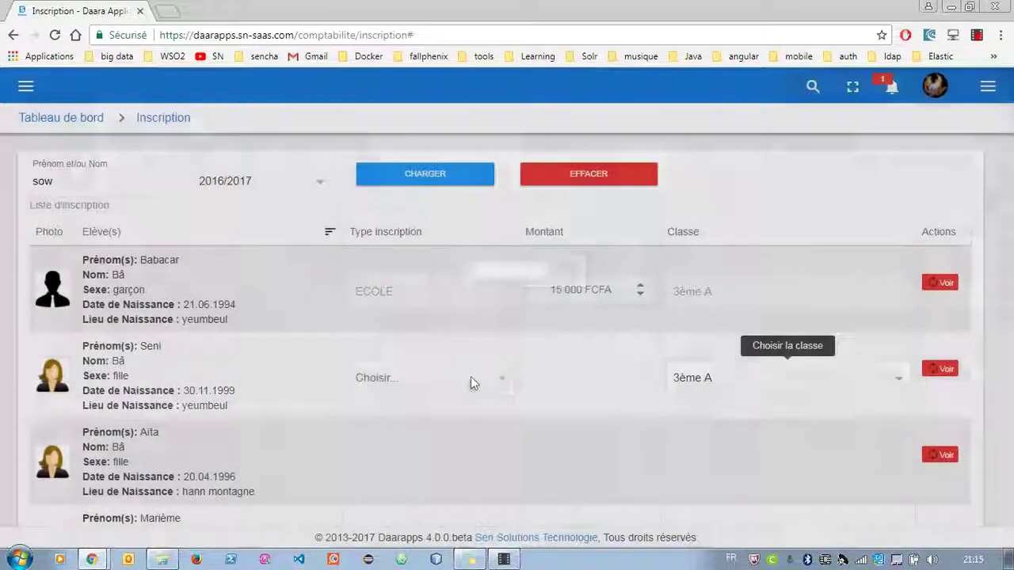
click(471, 377)
click(476, 412)
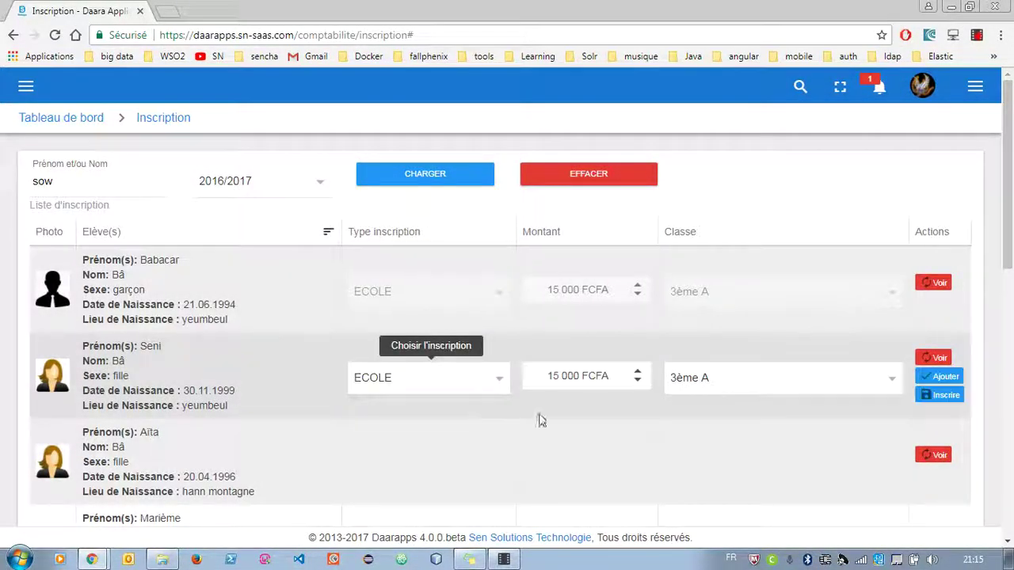
click(941, 394)
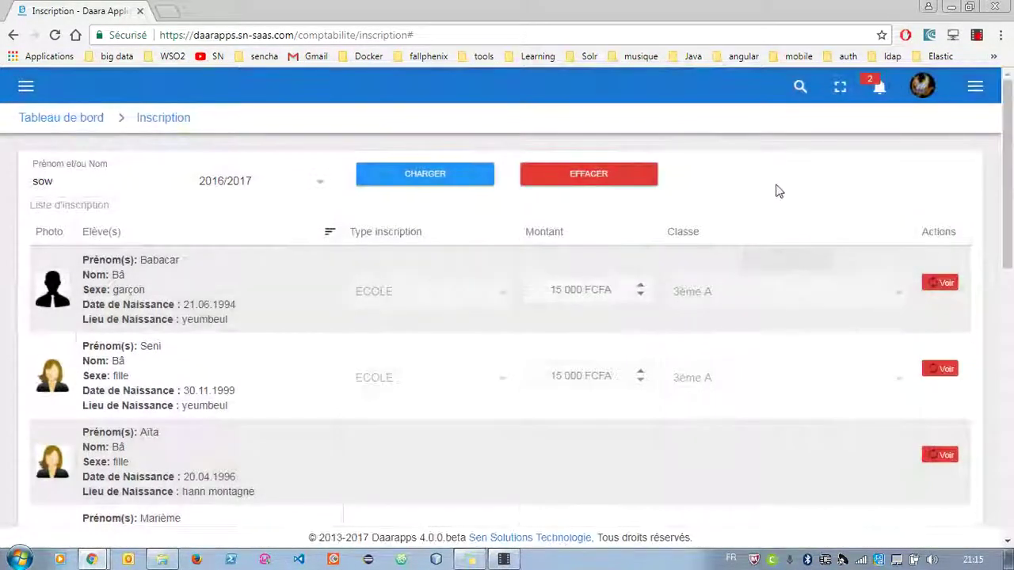
Step: Review the two pending 2016/2017 registrations and validate them together as a group
click(878, 89)
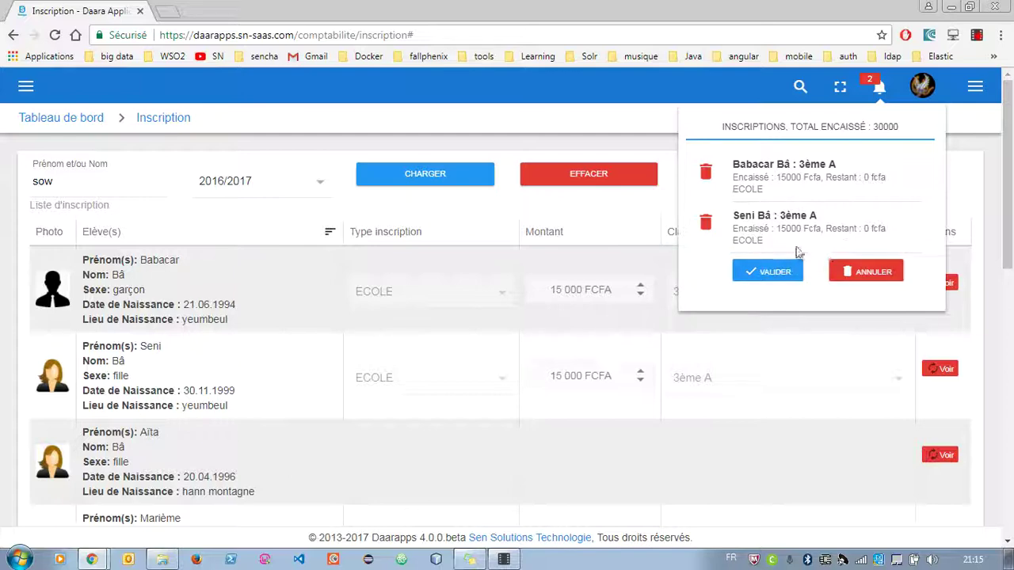
click(773, 272)
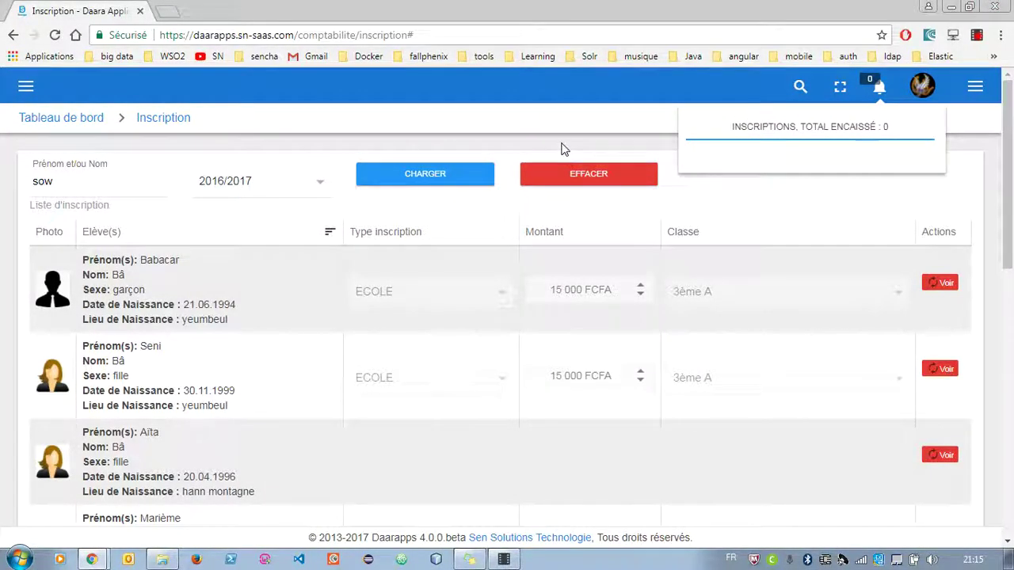
click(503, 559)
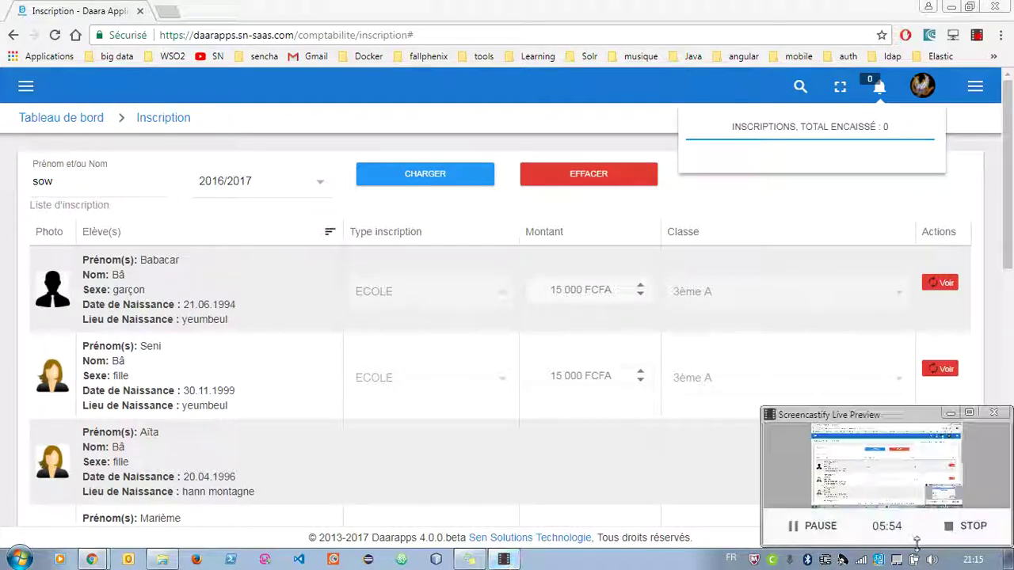